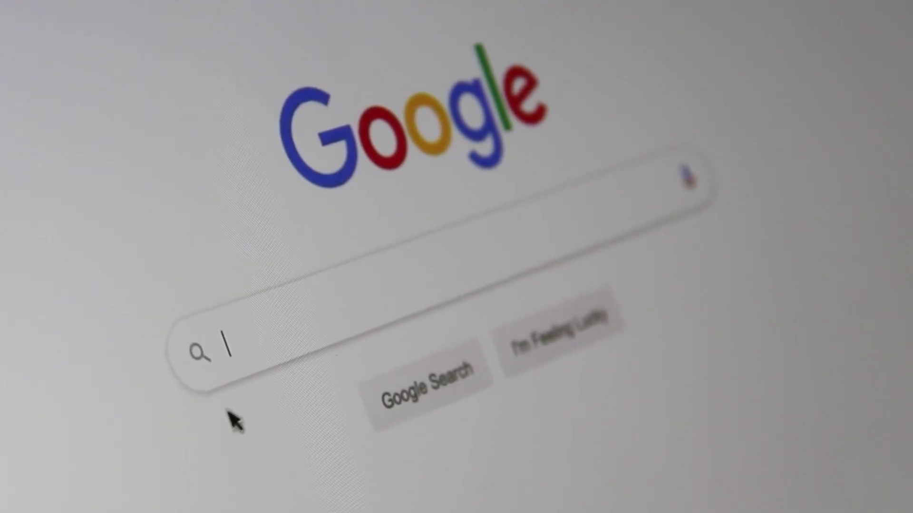
pyautogui.write('Search')
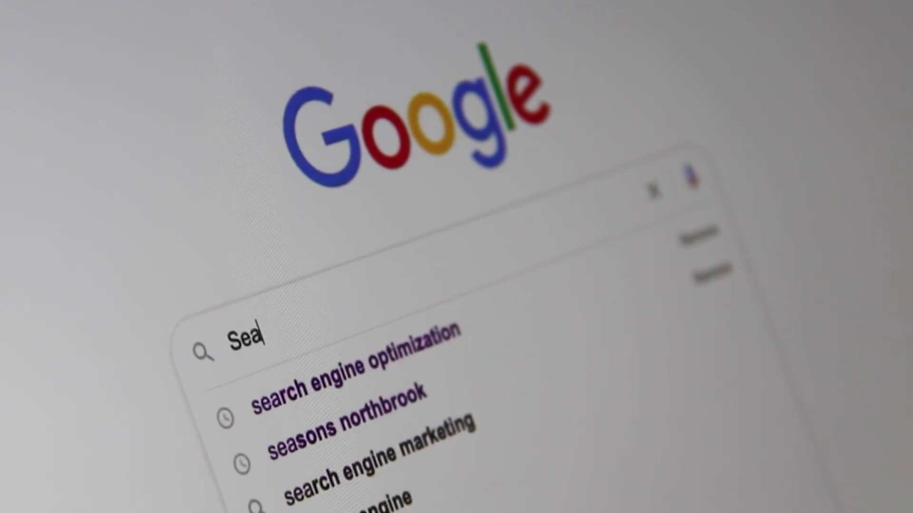
pyautogui.write('En')
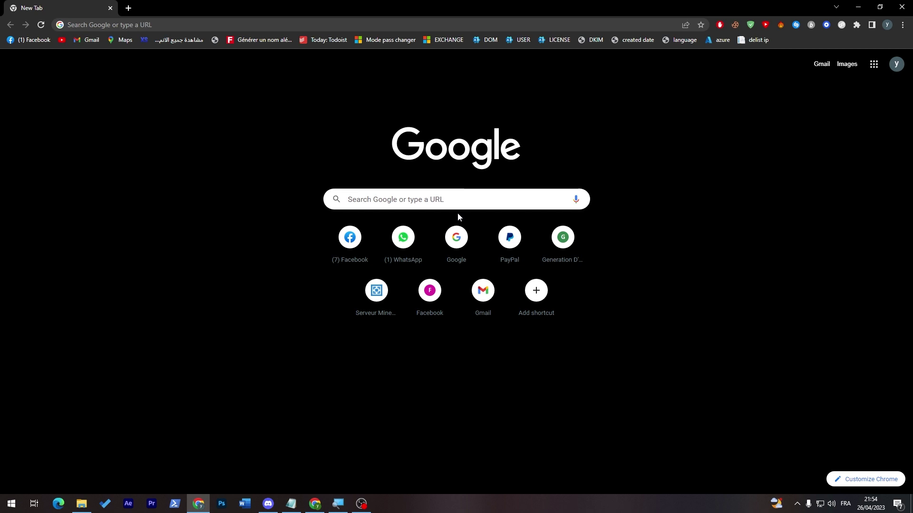
# Step: Search Google for midjourney and open the official Midjourney website
pyautogui.click(448, 202)
pyautogui.write('midjourney')
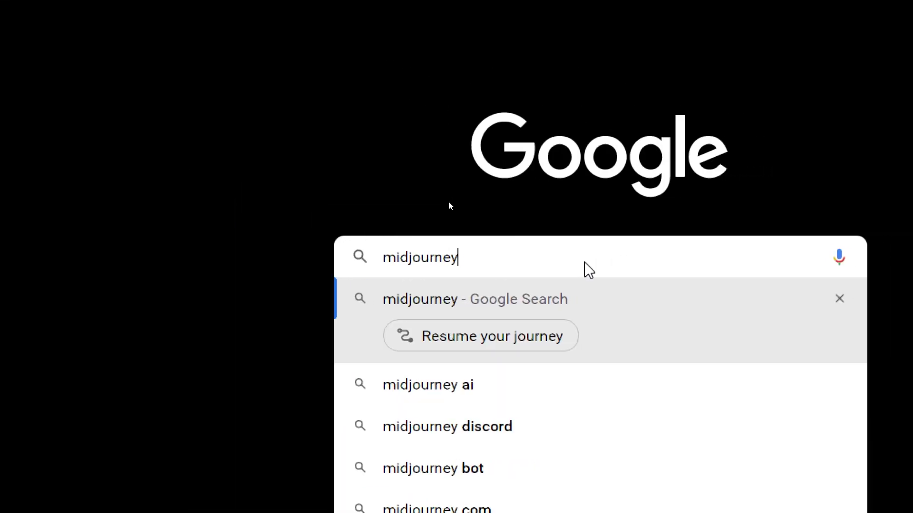
pyautogui.press('Return')
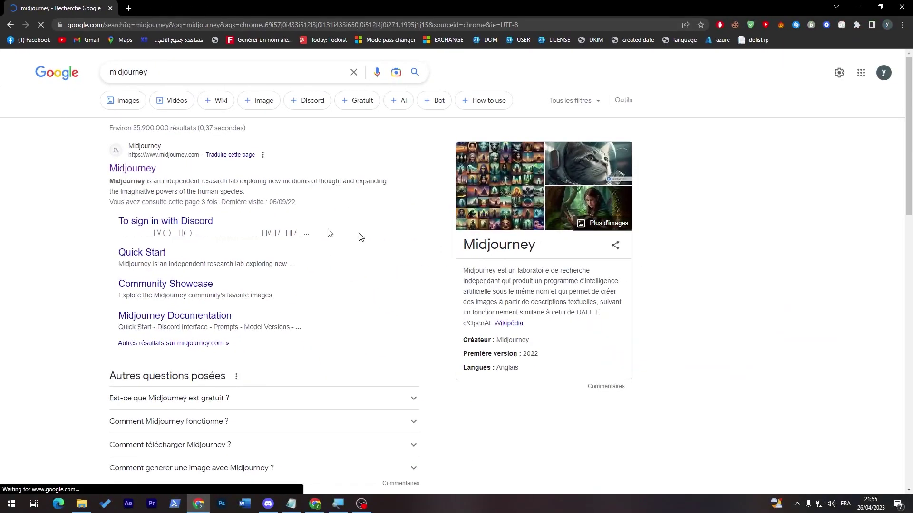
pyautogui.click(136, 169)
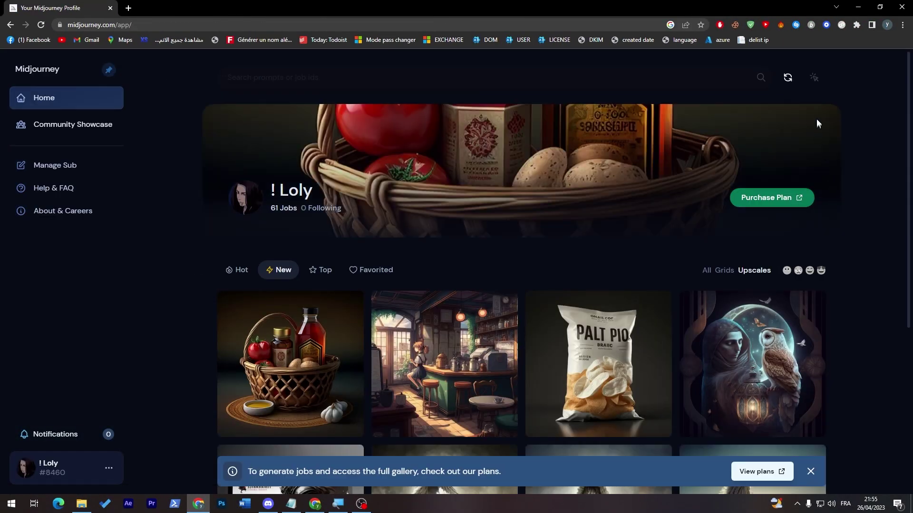
# Step: Sign out of the current Midjourney account and sign in again, authorizing Midjourney Bot to access the Discord account
pyautogui.click(107, 468)
pyautogui.click(139, 465)
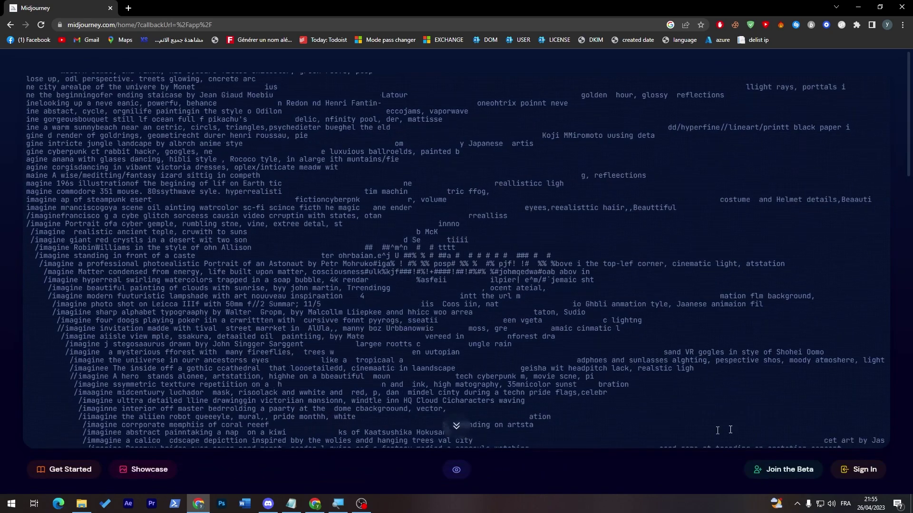
pyautogui.click(856, 478)
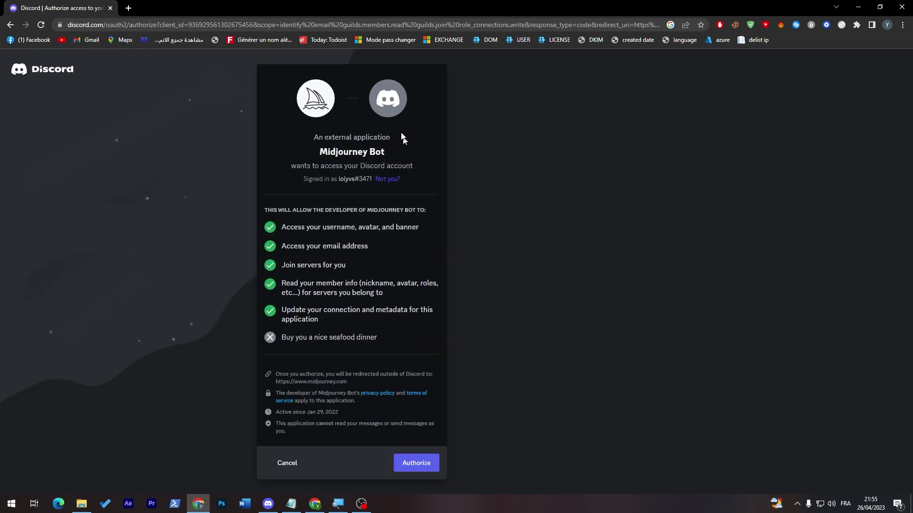
pyautogui.click(426, 469)
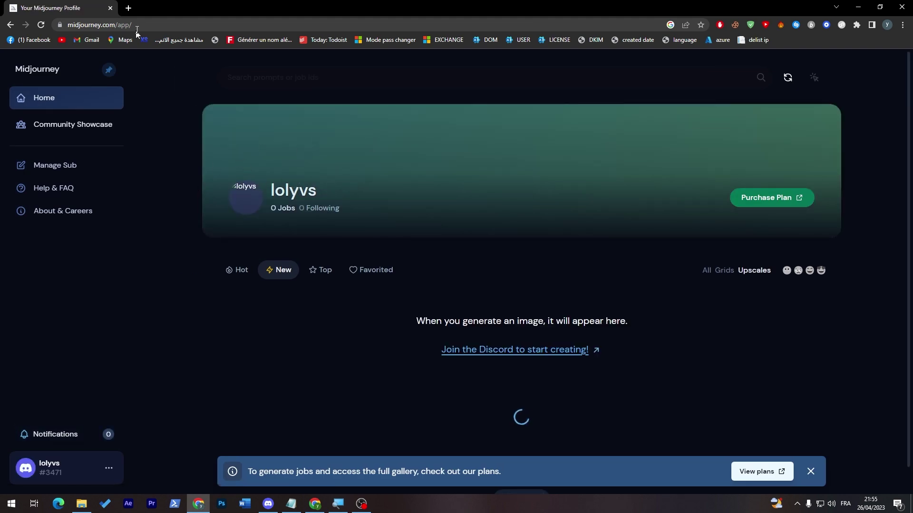
# Step: Load the Discord website in a new browser tab and open the Discord web app
pyautogui.click(129, 8)
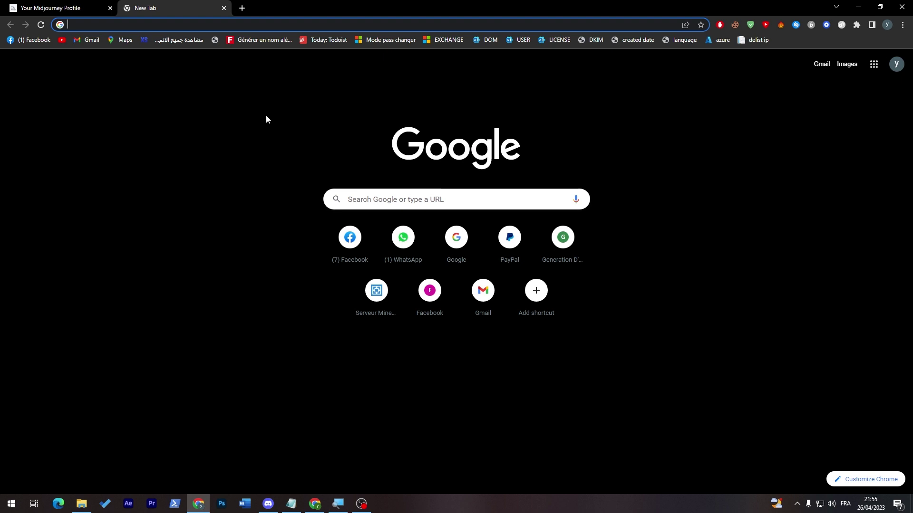
pyautogui.write('disco')
pyautogui.press('Return')
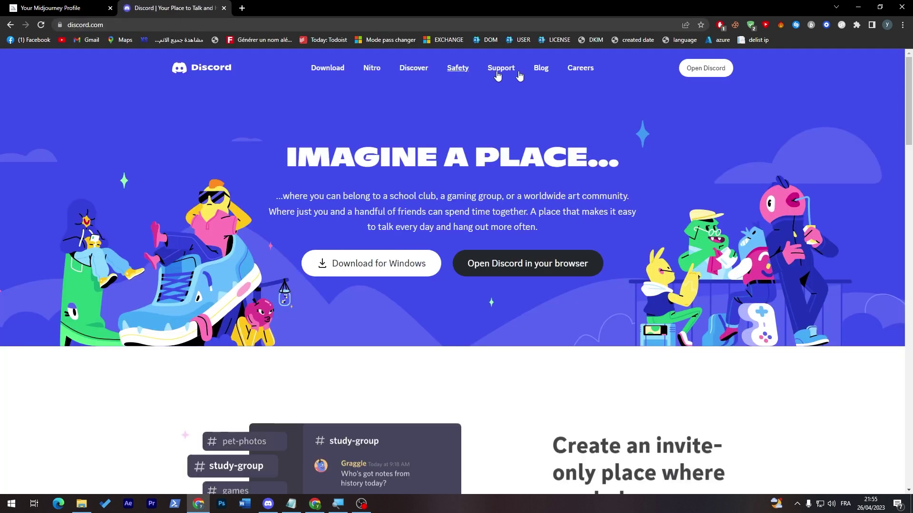
pyautogui.click(705, 68)
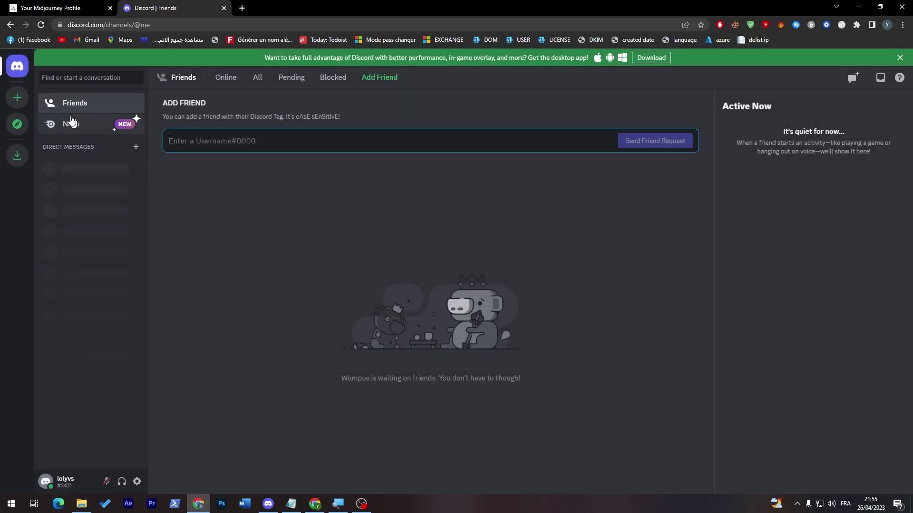
pyautogui.click(49, 12)
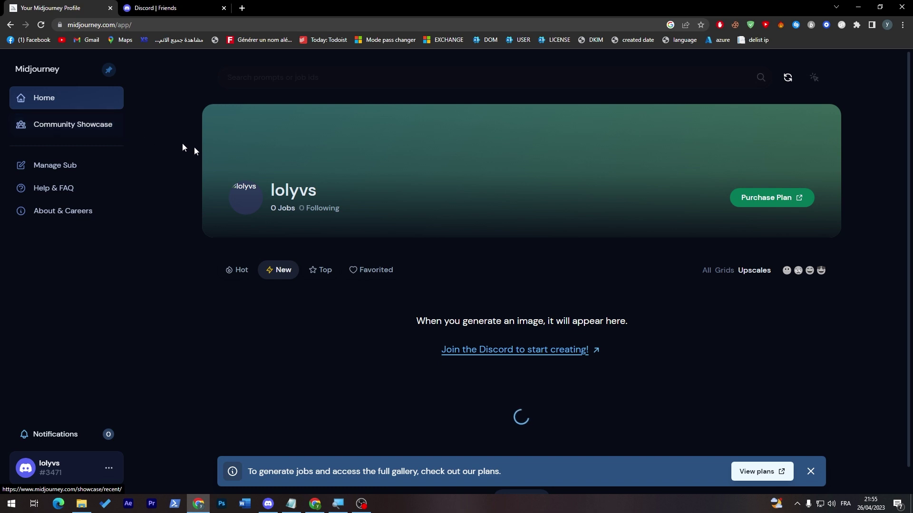
pyautogui.click(190, 8)
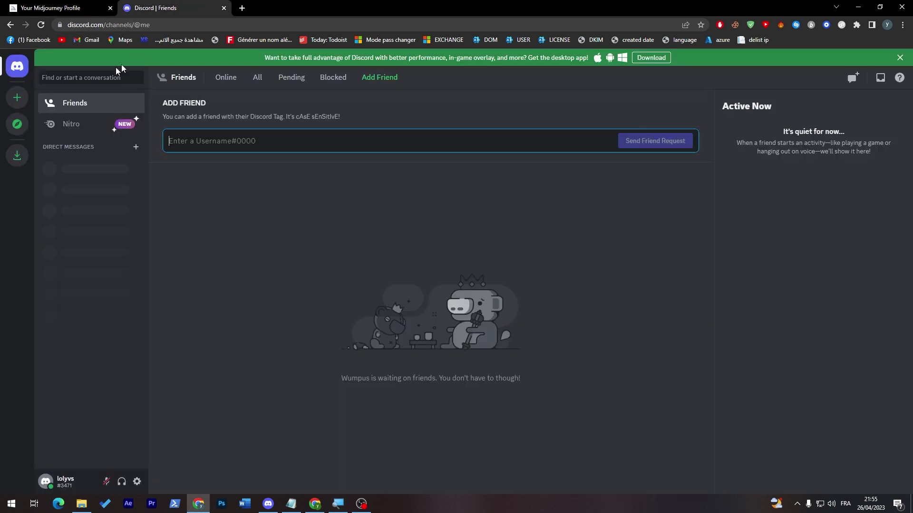
# Step: Search Discord's public communities for midjourney and open the official Midjourney server in preview mode
pyautogui.click(18, 124)
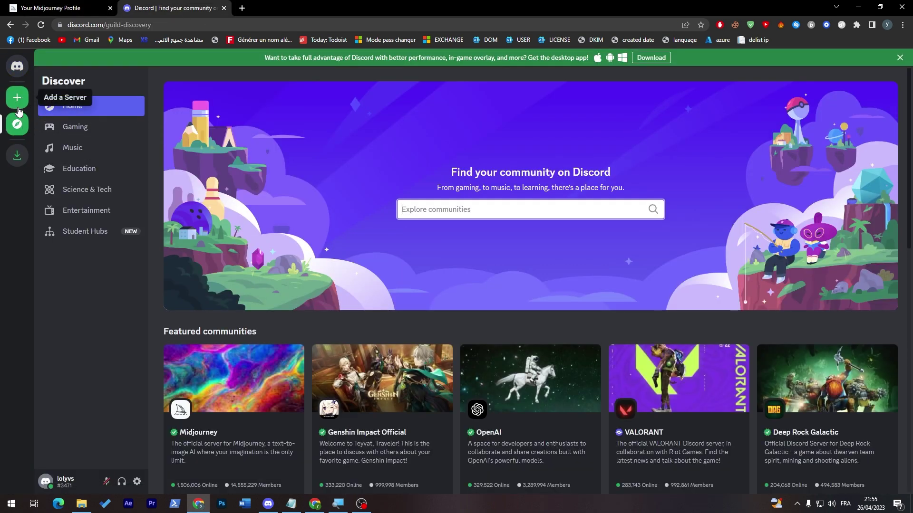
pyautogui.click(18, 124)
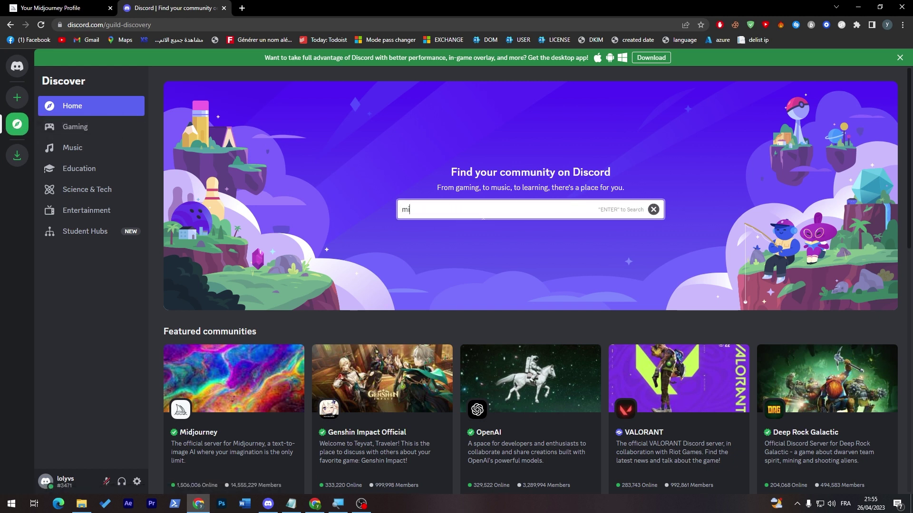
pyautogui.write('midjourney')
pyautogui.press('Return')
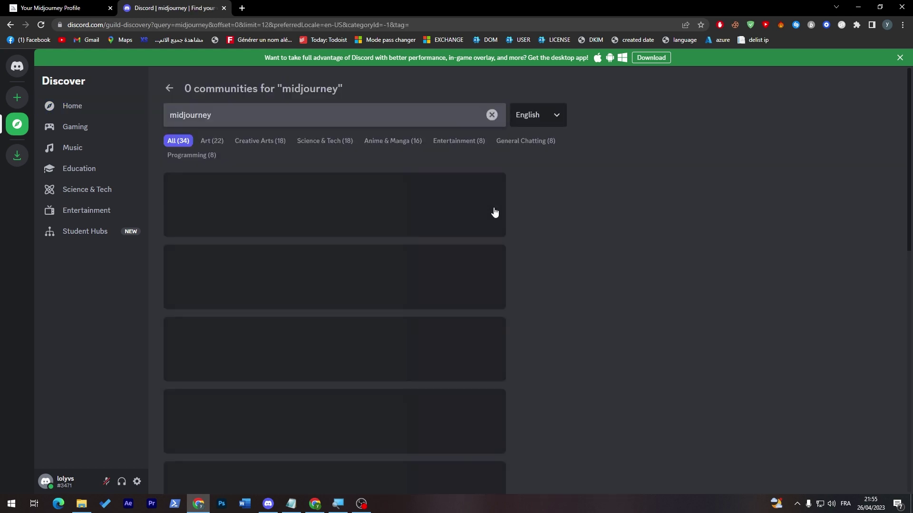
pyautogui.click(263, 224)
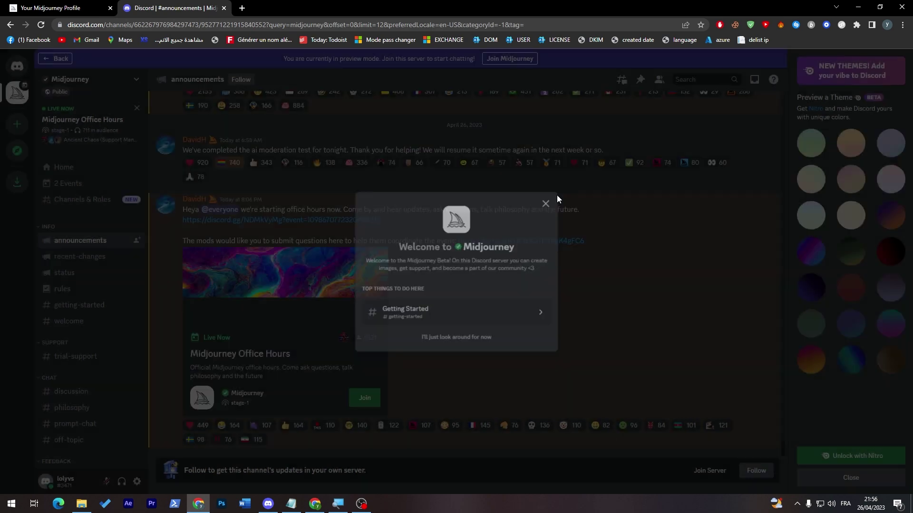
# Step: Dismiss the server's welcome message and close the theme preview
pyautogui.click(557, 199)
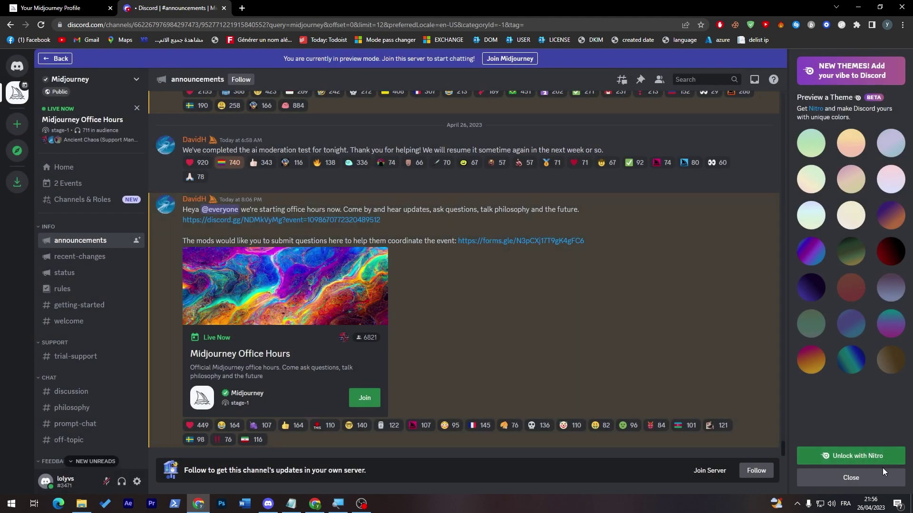
pyautogui.click(850, 478)
pyautogui.moveTo(146, 227); pyautogui.dragTo(166, 205)
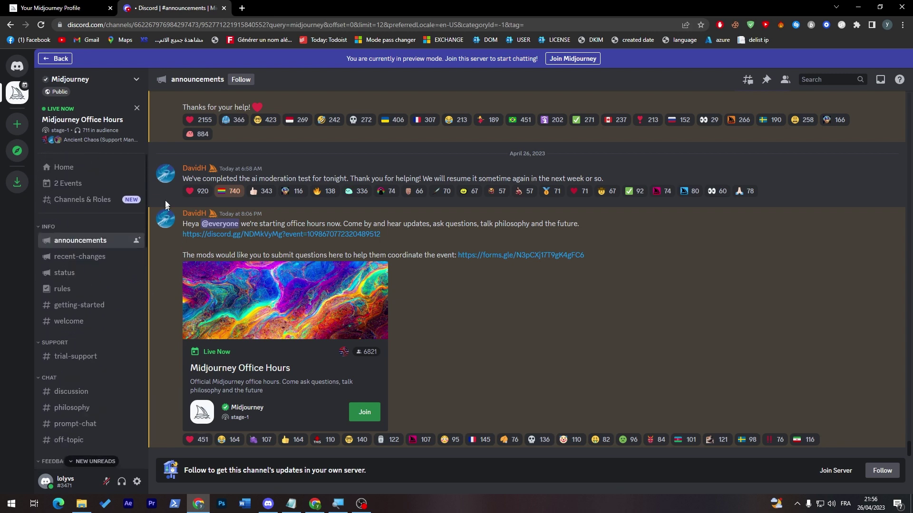
# Step: Join the Midjourney server and complete the human verification by selecting the lighthouse images in both rounds
pyautogui.click(835, 478)
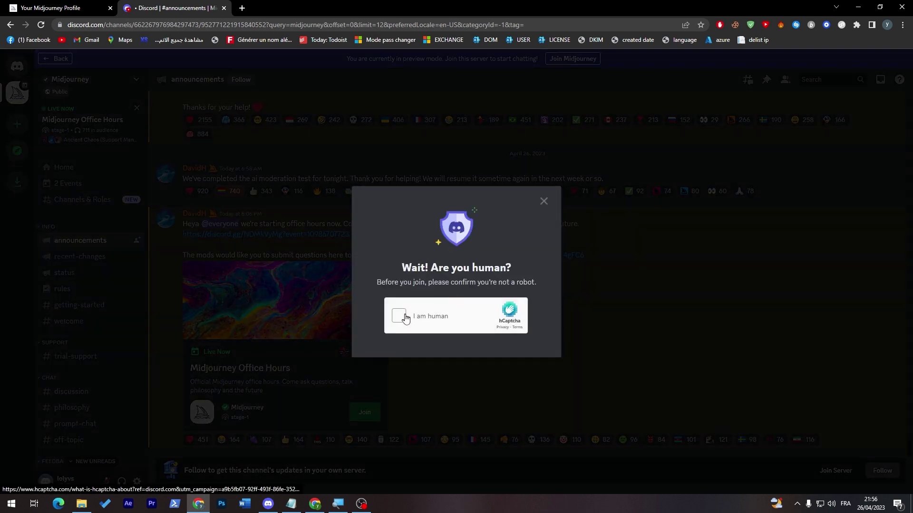
pyautogui.click(402, 319)
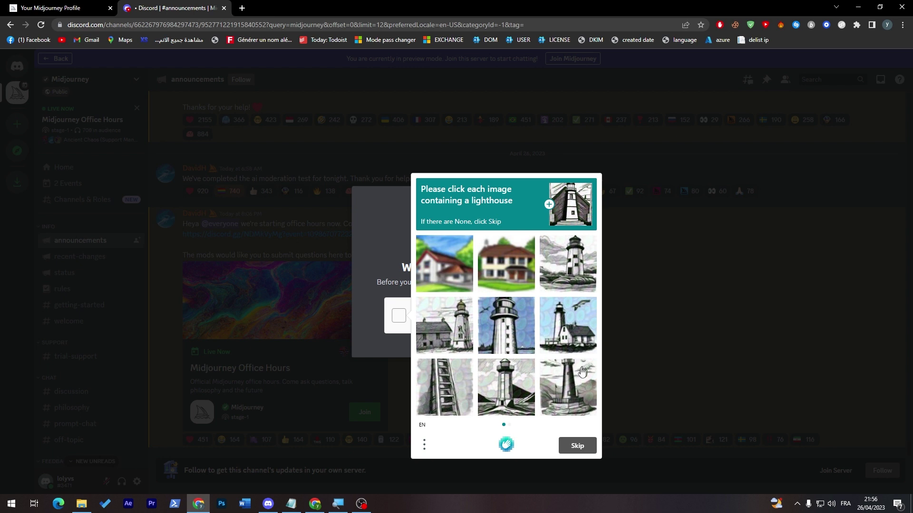
pyautogui.click(576, 261)
pyautogui.click(517, 329)
pyautogui.click(528, 407)
pyautogui.click(567, 404)
pyautogui.click(577, 445)
pyautogui.click(512, 285)
pyautogui.click(562, 280)
pyautogui.click(524, 332)
pyautogui.click(512, 393)
pyautogui.click(508, 405)
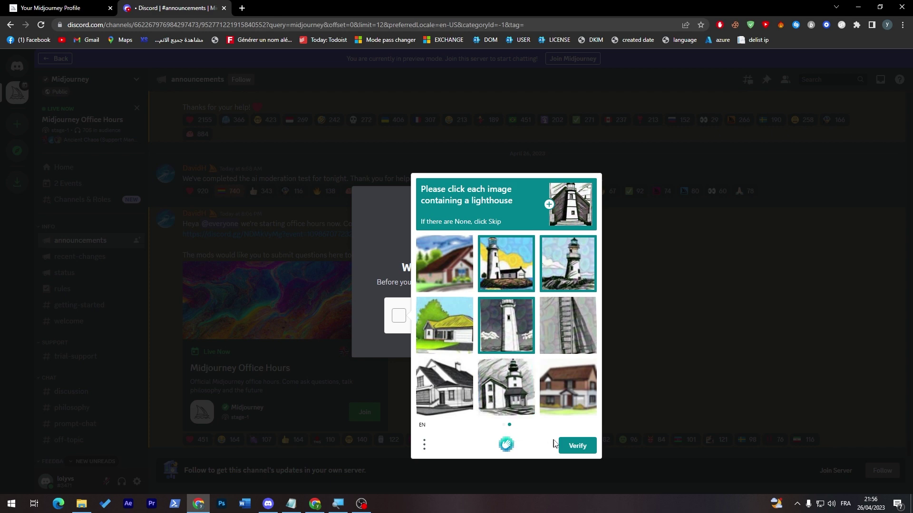
pyautogui.click(562, 450)
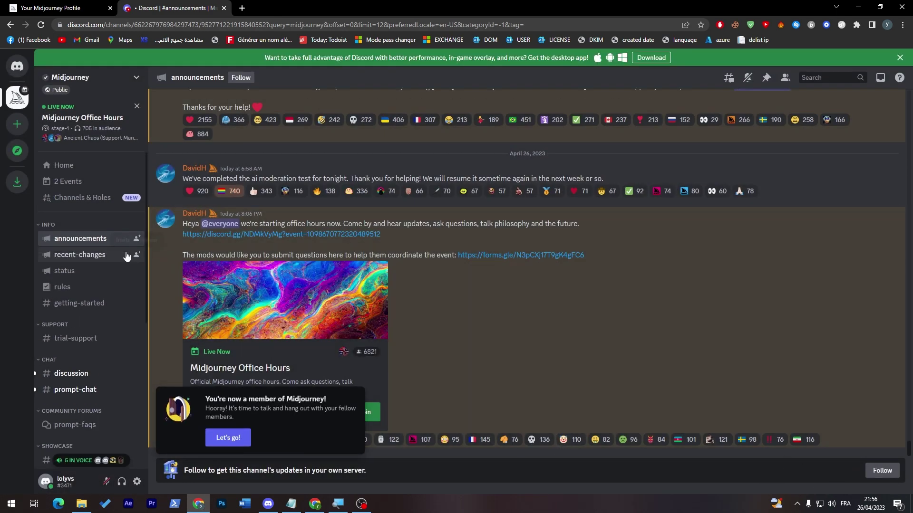
# Step: Open the newbies-183 channel among the Midjourney server's newcomer rooms
pyautogui.scroll(-2, 147, 290)
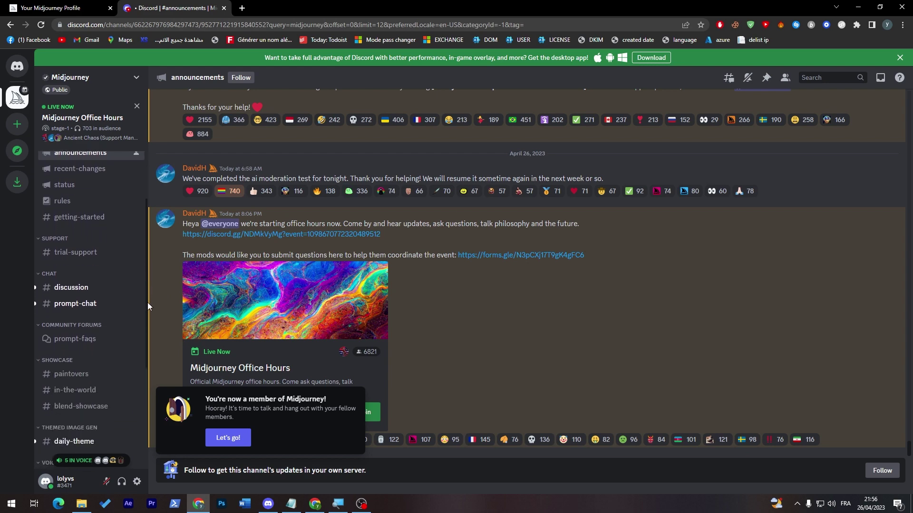
pyautogui.scroll(-1, 147, 305)
pyautogui.click(88, 291)
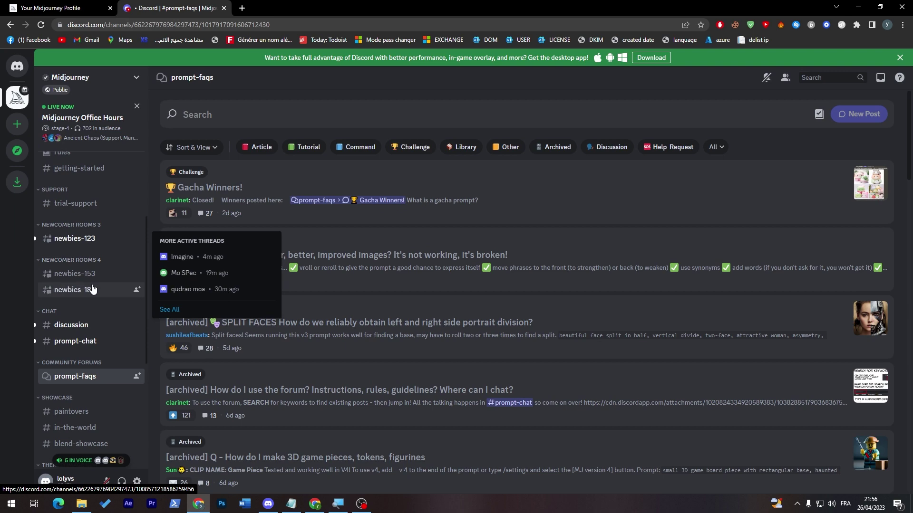
pyautogui.click(93, 289)
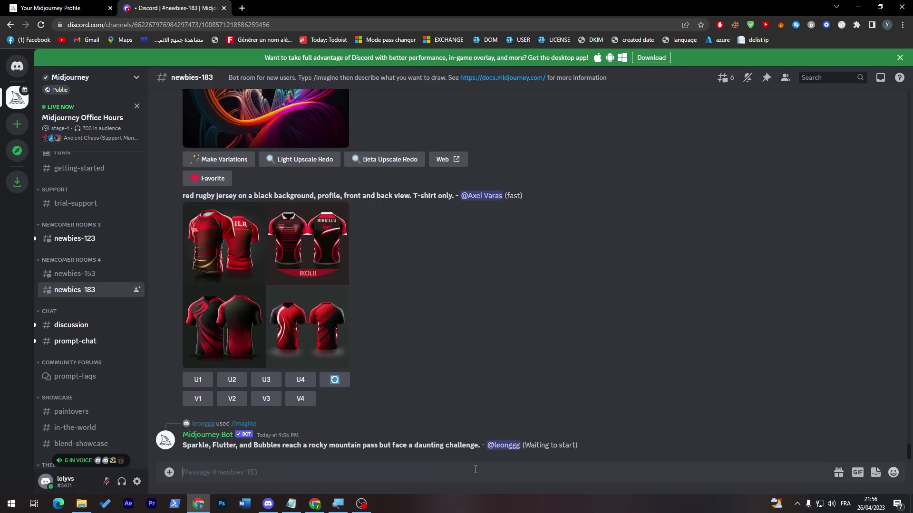
# Step: Start the Midjourney Bot's /imagine command in the newbies-183 channel
pyautogui.write('/im')
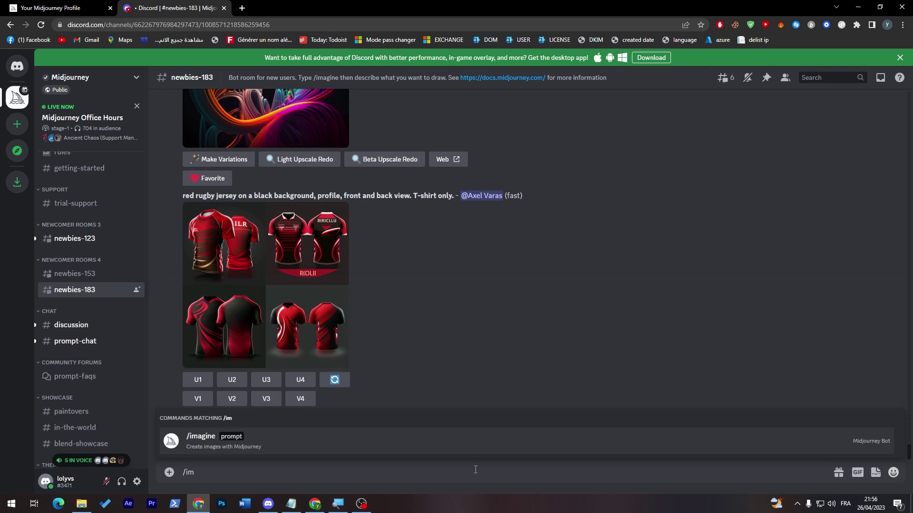
pyautogui.press('Tab')
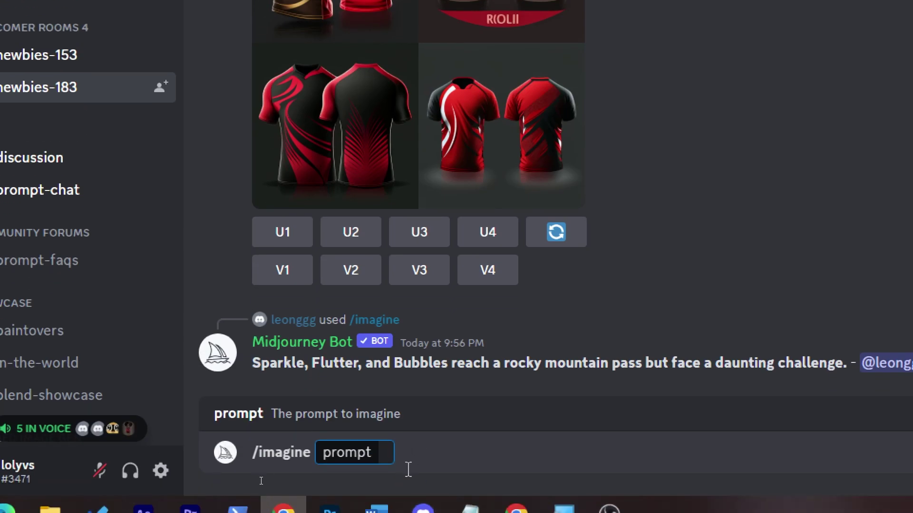
pyautogui.click(409, 466)
pyautogui.press('Return')
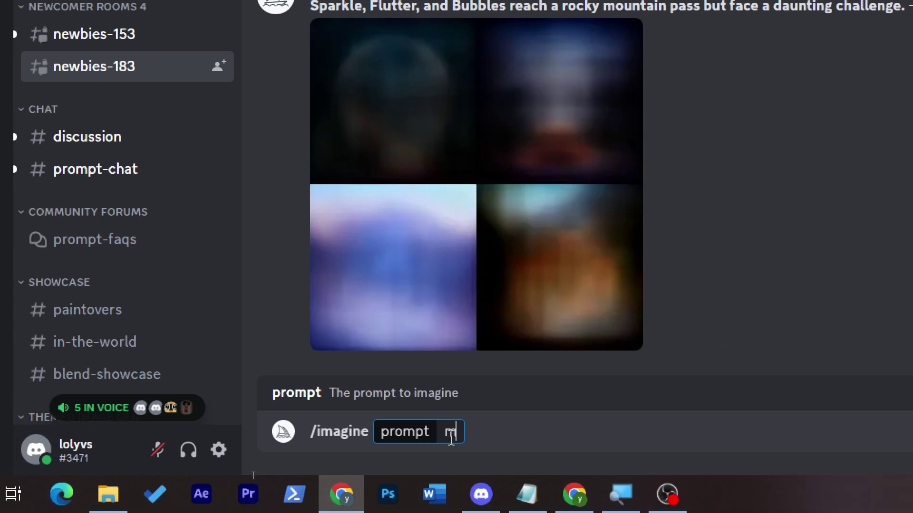
pyautogui.write('car')
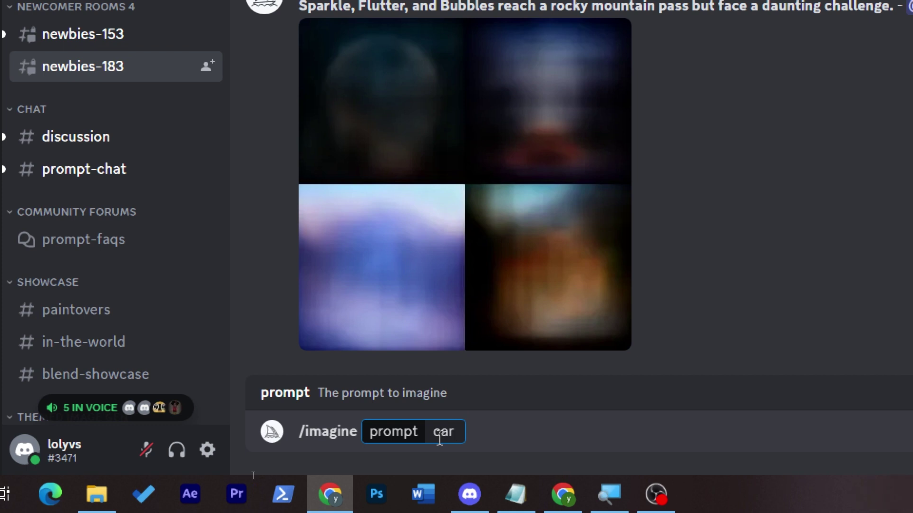
pyautogui.press('BackSpace')
pyautogui.press('BackSpace')
pyautogui.press('BackSpace')
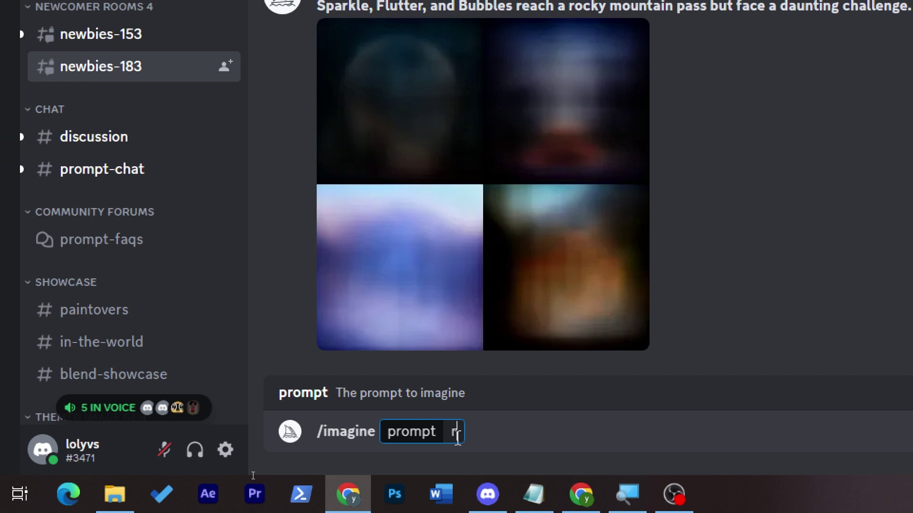
# Step: Submit the image prompt "rtx car nvidia green degital art" to the Midjourney Bot
pyautogui.write('rtx car  nvidia gr')
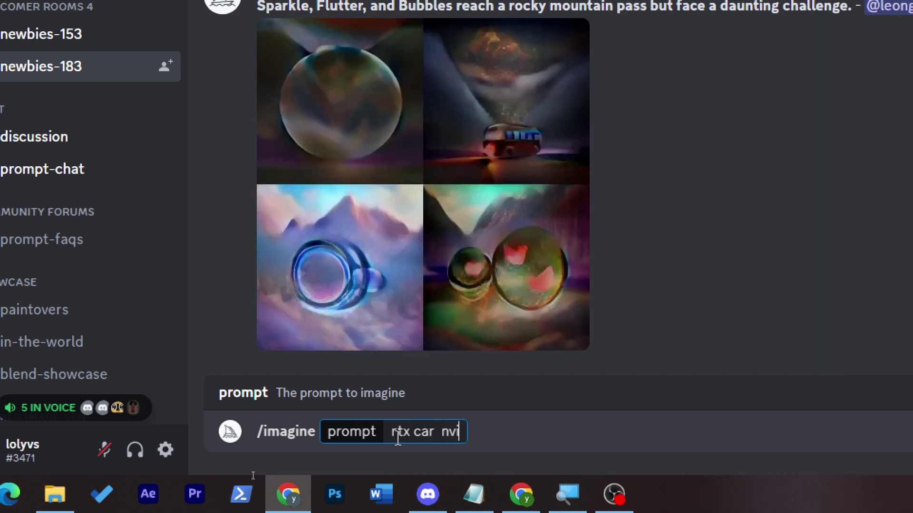
pyautogui.write('een degital a')
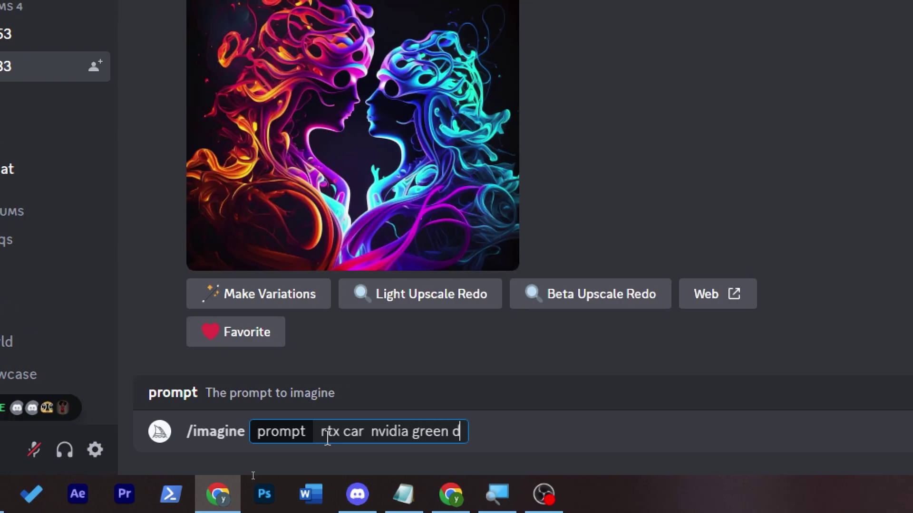
pyautogui.write('rt')
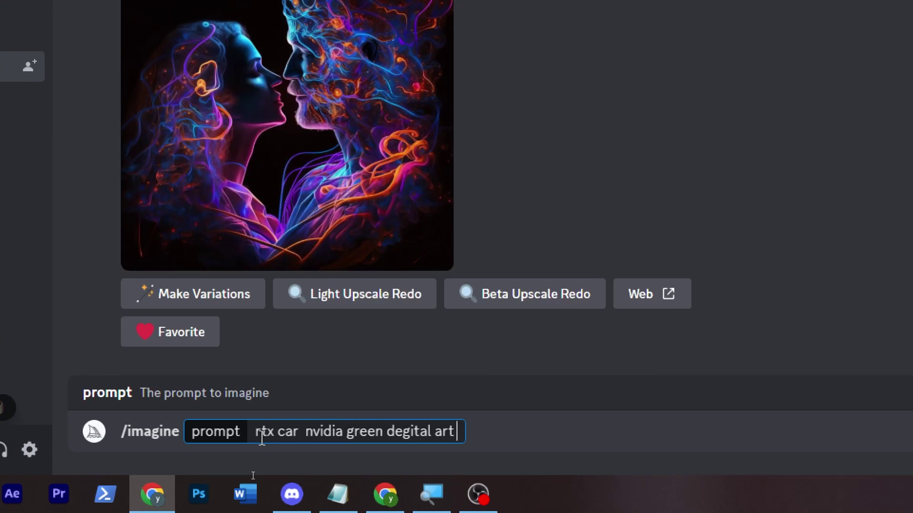
pyautogui.press('Return')
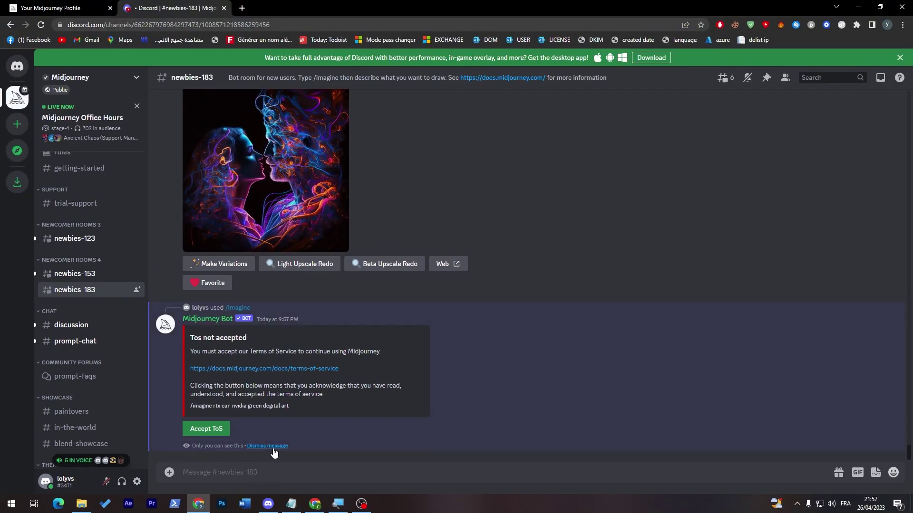
# Step: Accept Midjourney's Terms of Service and submit the /imagine prompt "car rtx green" in the newbies-183 channel
pyautogui.click(209, 429)
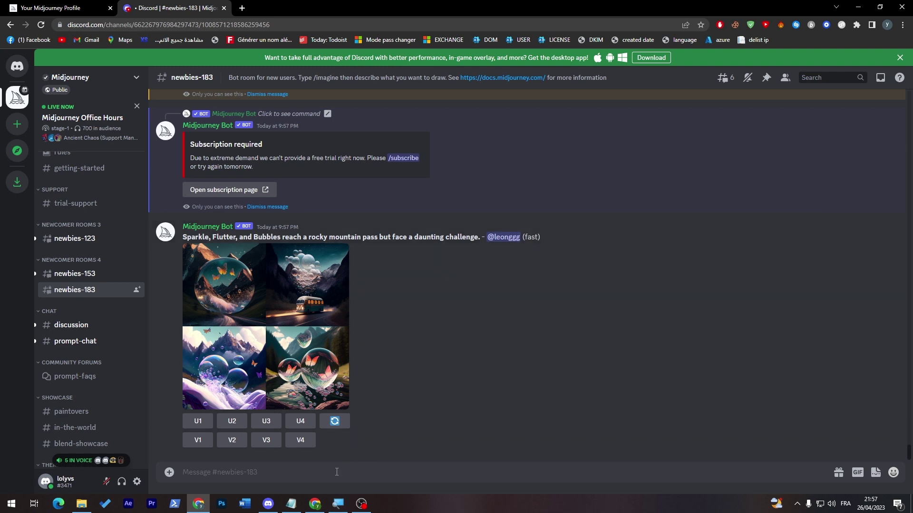
pyautogui.write('/im')
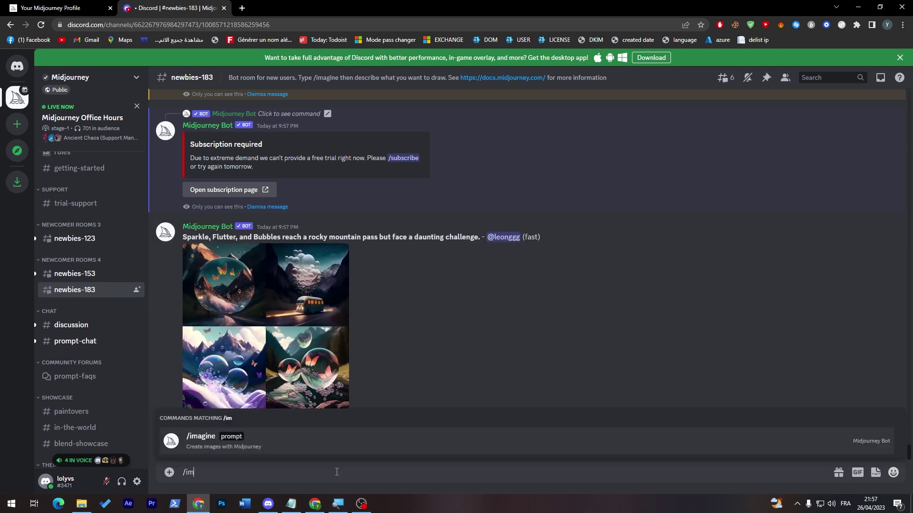
pyautogui.press('Tab')
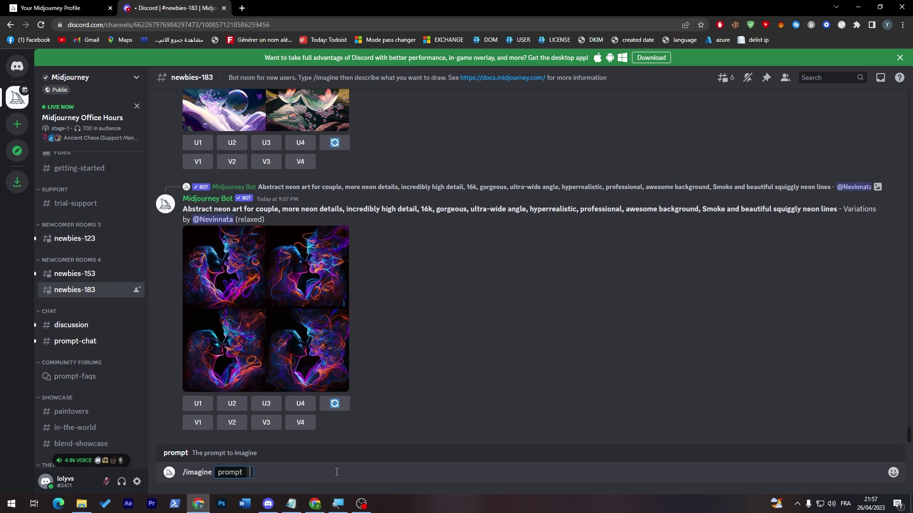
pyautogui.write('car rtx gree')
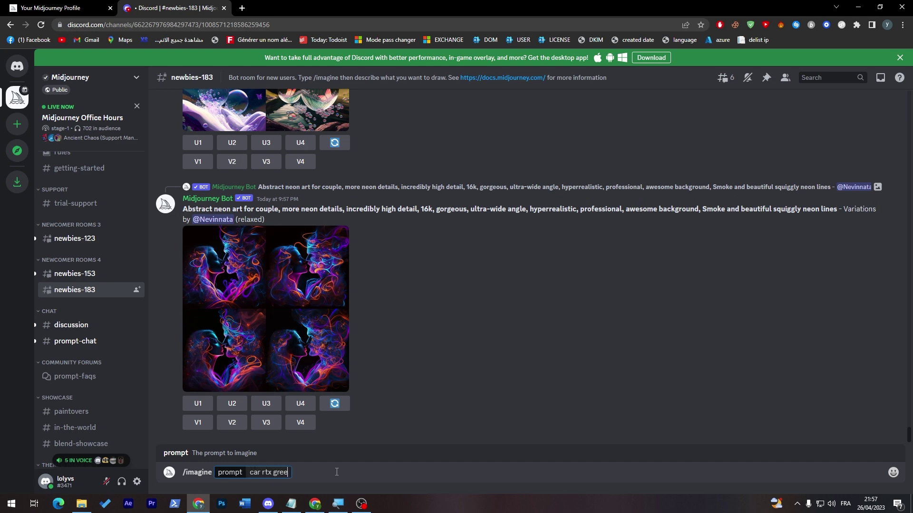
pyautogui.write('n')
pyautogui.press('Return')
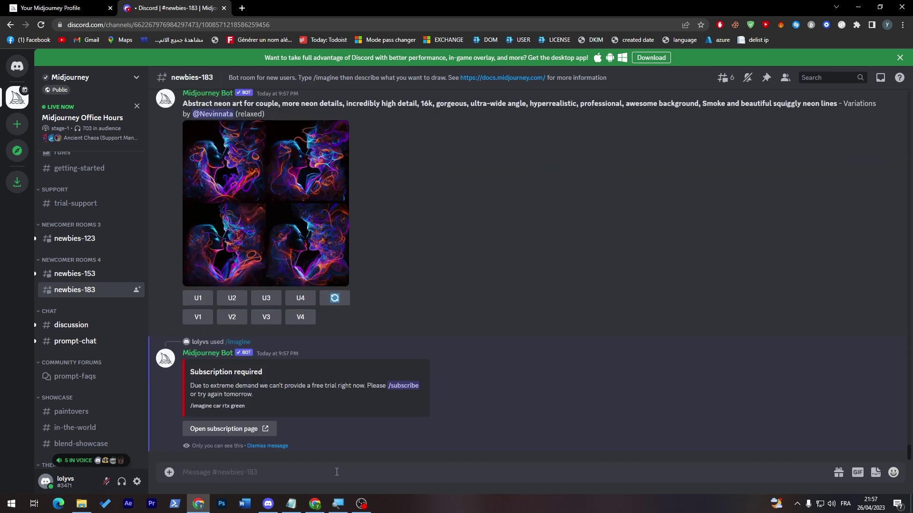
# Step: Send the /subscribe command to the Midjourney Bot and open the personal subscription page from its reply
pyautogui.tripleClick(252, 390)
pyautogui.click(319, 394)
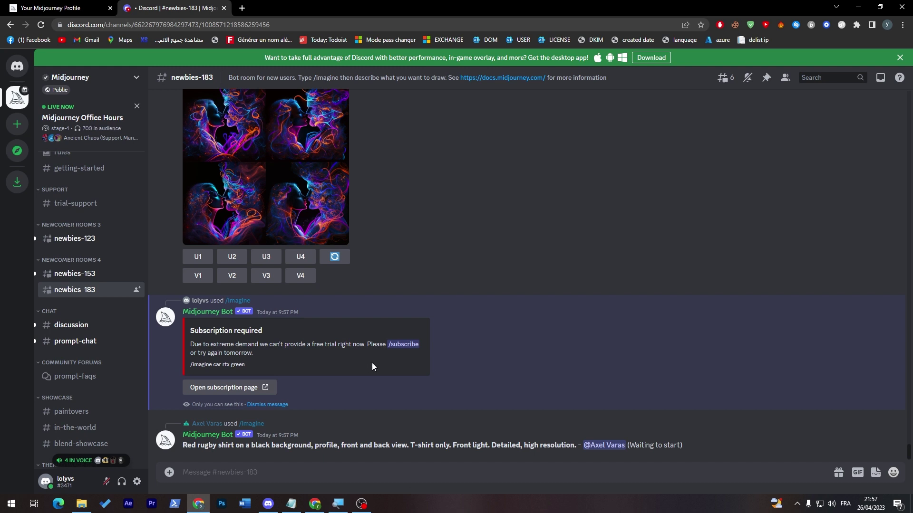
pyautogui.click(403, 345)
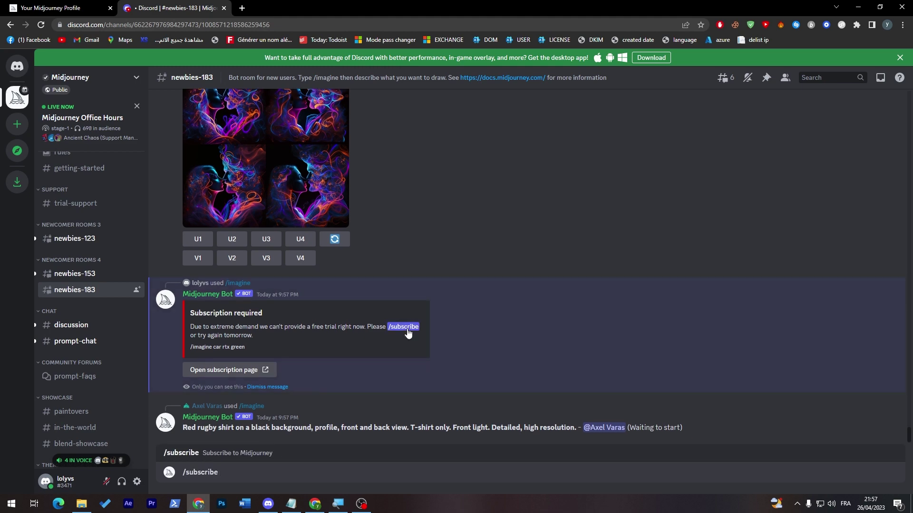
pyautogui.click(408, 332)
pyautogui.click(476, 304)
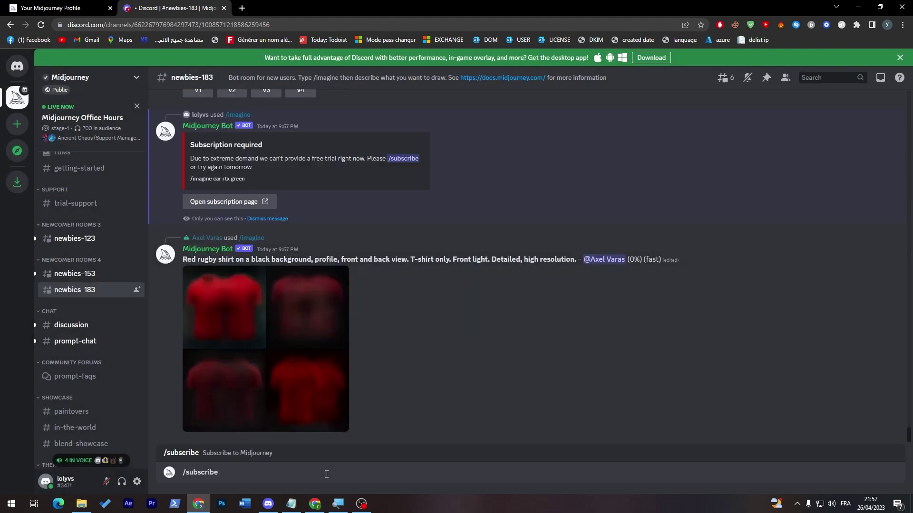
pyautogui.press('Return')
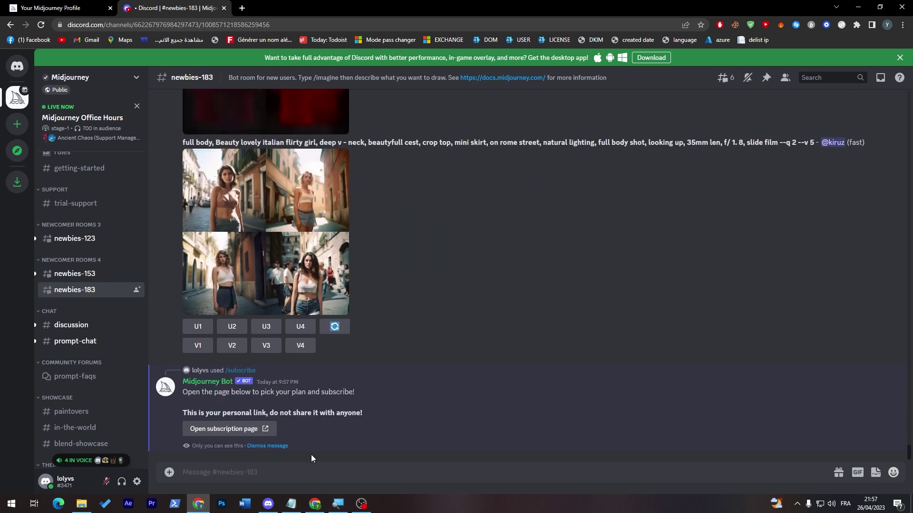
pyautogui.click(252, 429)
pyautogui.click(551, 346)
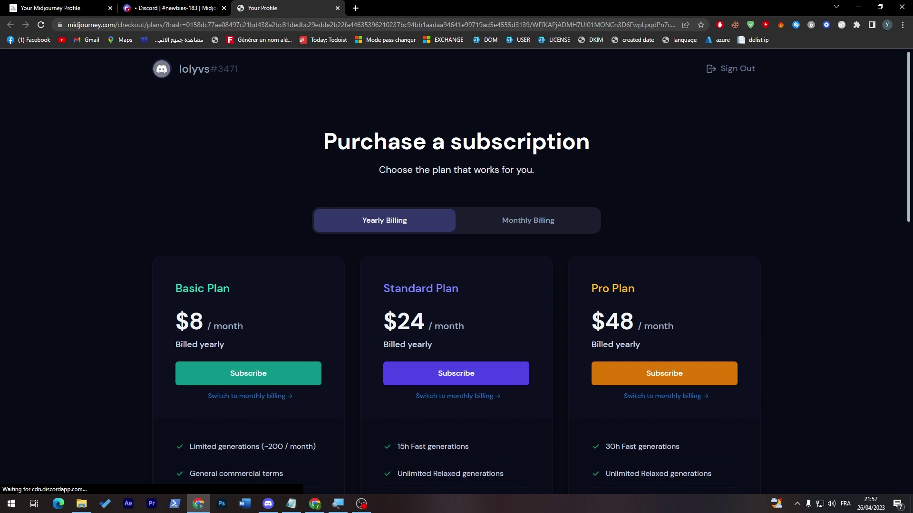
# Step: Compare the prices and features of the Basic, Standard and Pro plans, including the fast generation hours
pyautogui.scroll(-2, 906, 174)
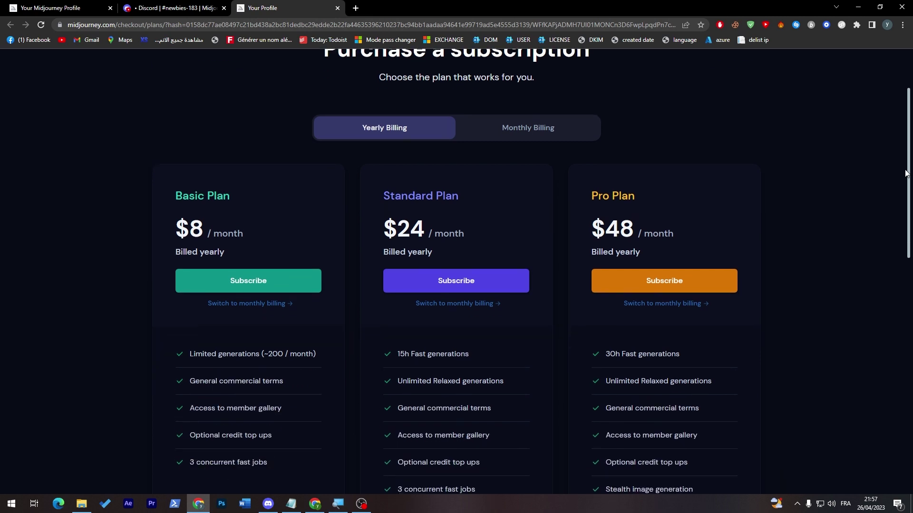
pyautogui.scroll(-2, 903, 191)
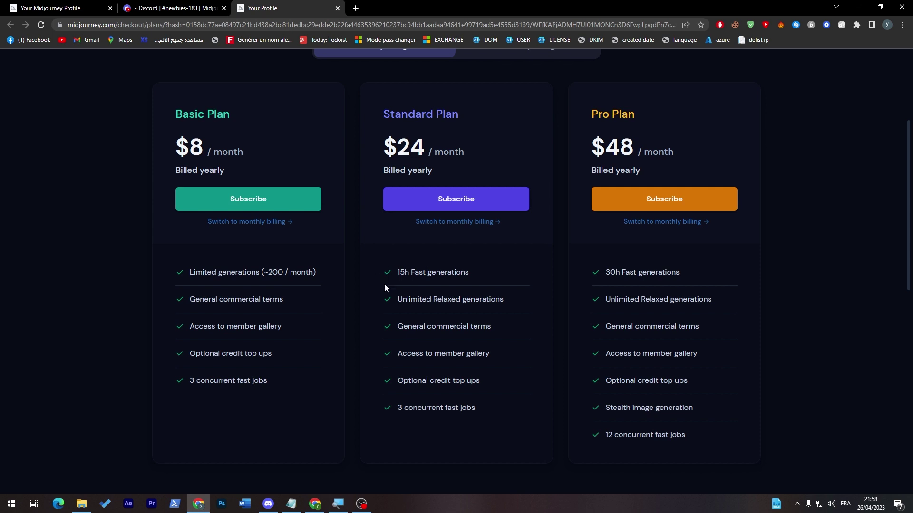
pyautogui.doubleClick(654, 273)
pyautogui.moveTo(653, 273); pyautogui.dragTo(584, 277)
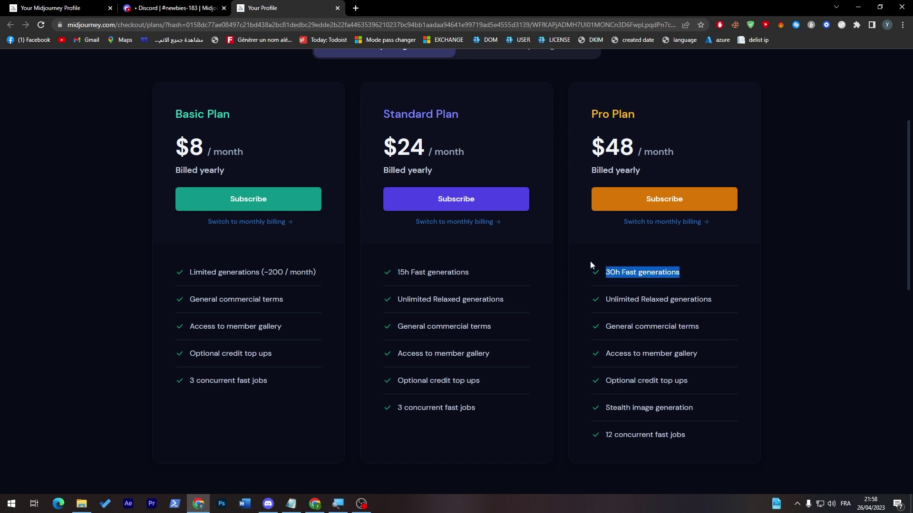
pyautogui.moveTo(906, 240); pyautogui.dragTo(904, 216)
# Step: Return to the newbies-183 channel in the browser and look back through the Midjourney Bot's earlier messages
pyautogui.click(269, 505)
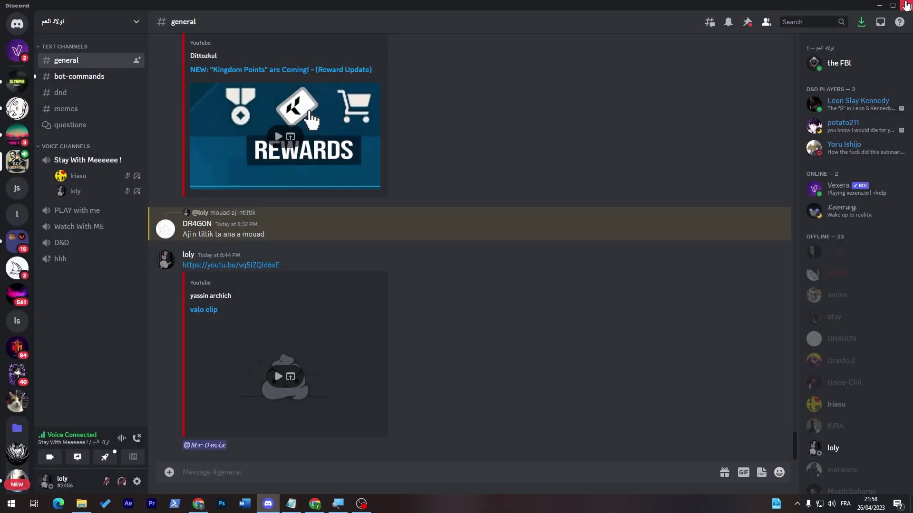
pyautogui.click(878, 5)
pyautogui.hotkey('ctrl', 'shift', 'Tab')
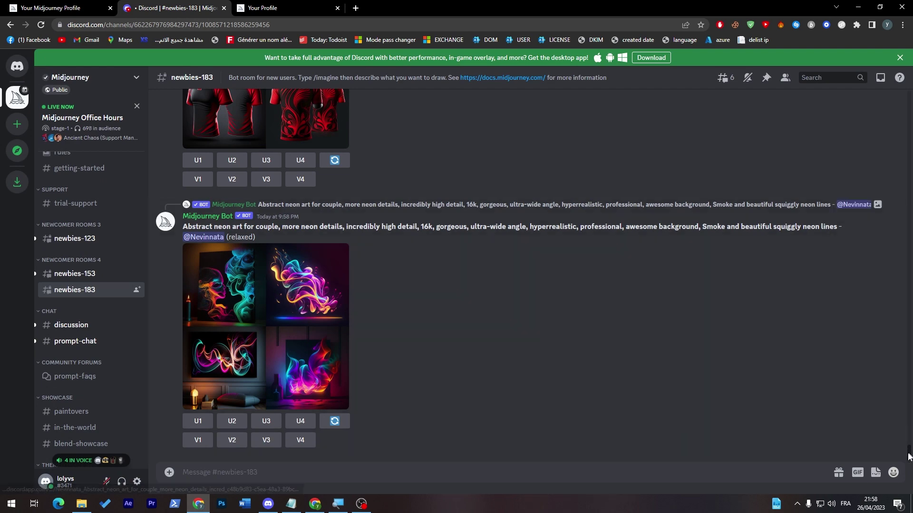
pyautogui.scroll(2, 908, 456)
pyautogui.scroll(10, 909, 457)
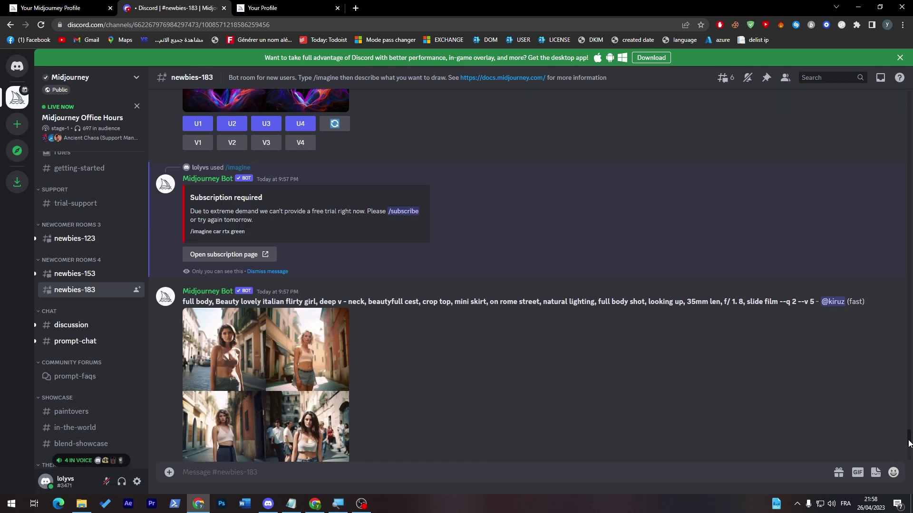
pyautogui.scroll(-3, 908, 448)
pyautogui.scroll(12, 908, 448)
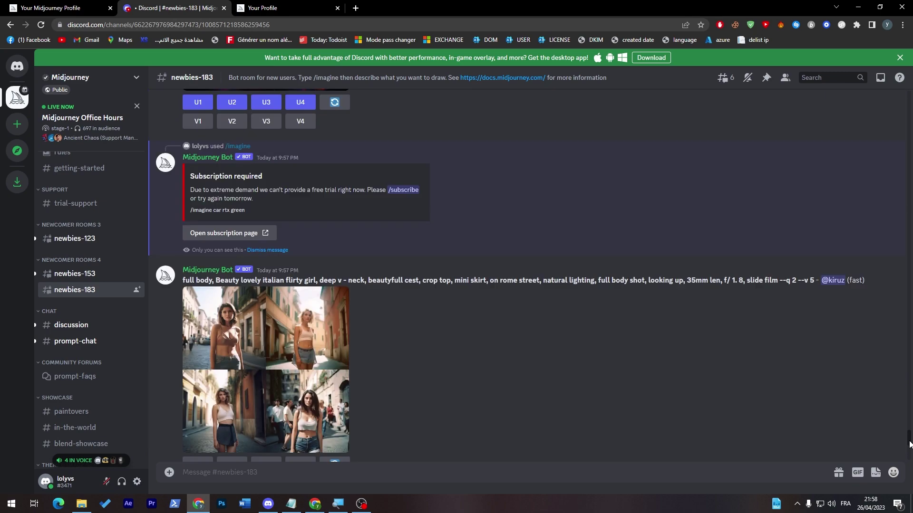
pyautogui.scroll(15, 909, 435)
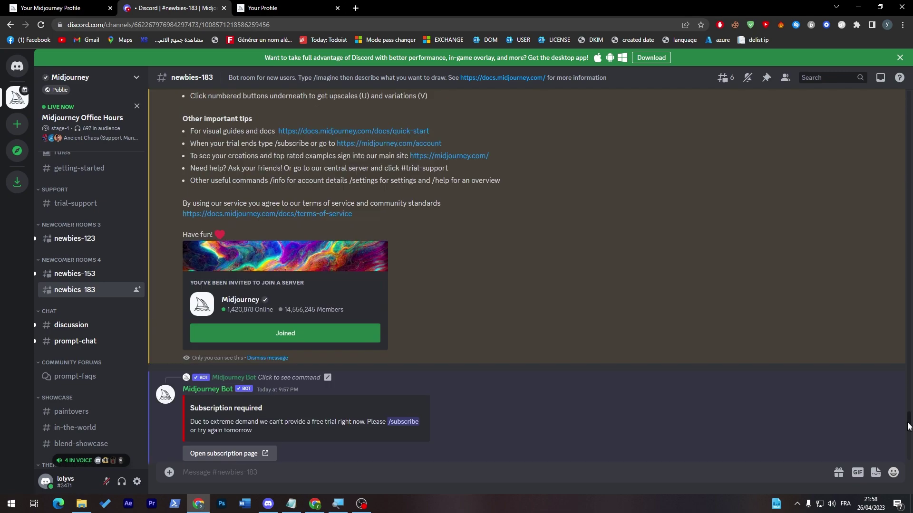
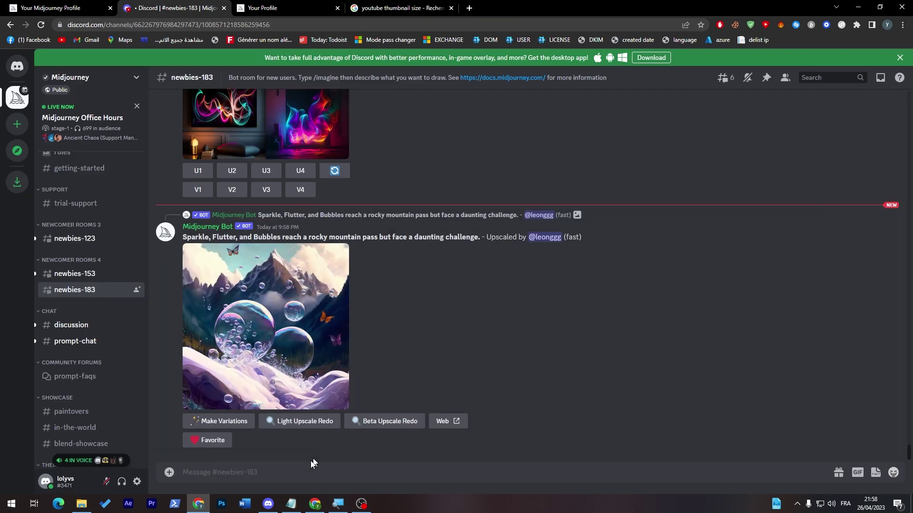
# Step: Start a new /imagine prompt with the text "a youtube video thumbain 1280 × 720 ,"
pyautogui.write('/imagine')
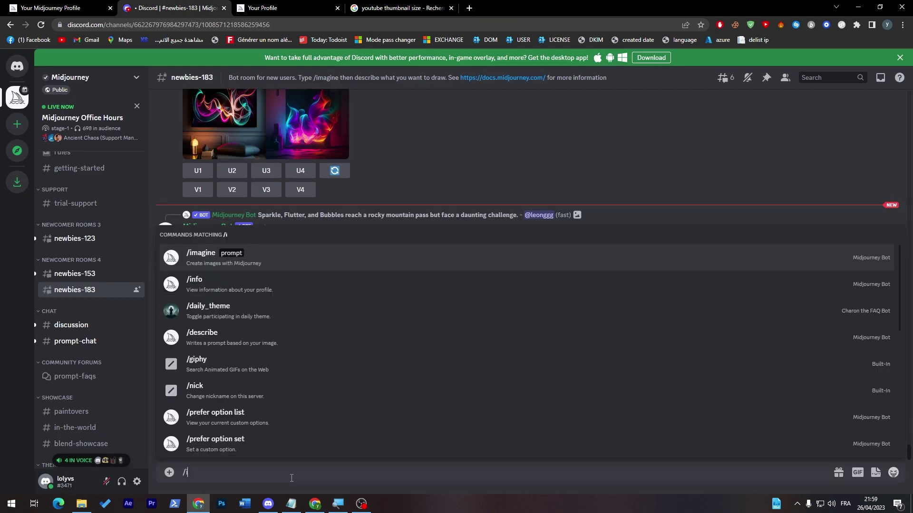
pyautogui.press('Tab')
pyautogui.write('a youtube video thumbain')
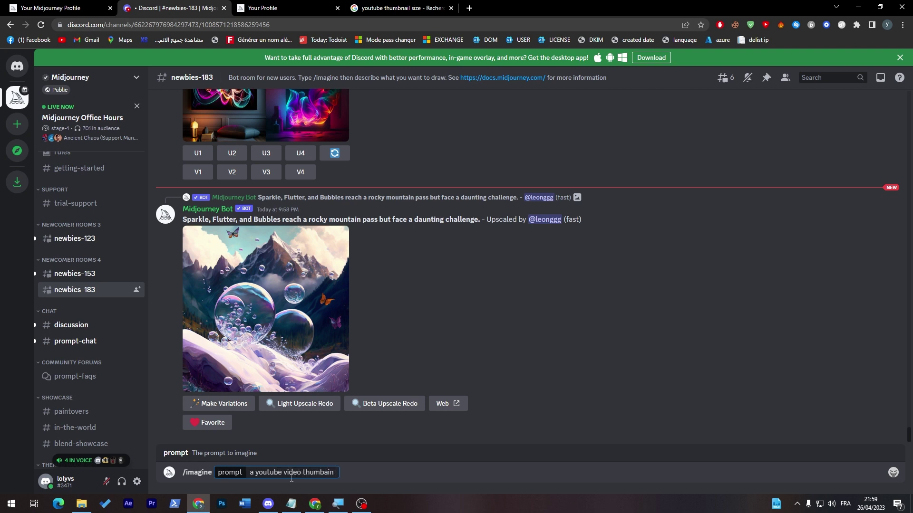
pyautogui.write('1280 × 720')
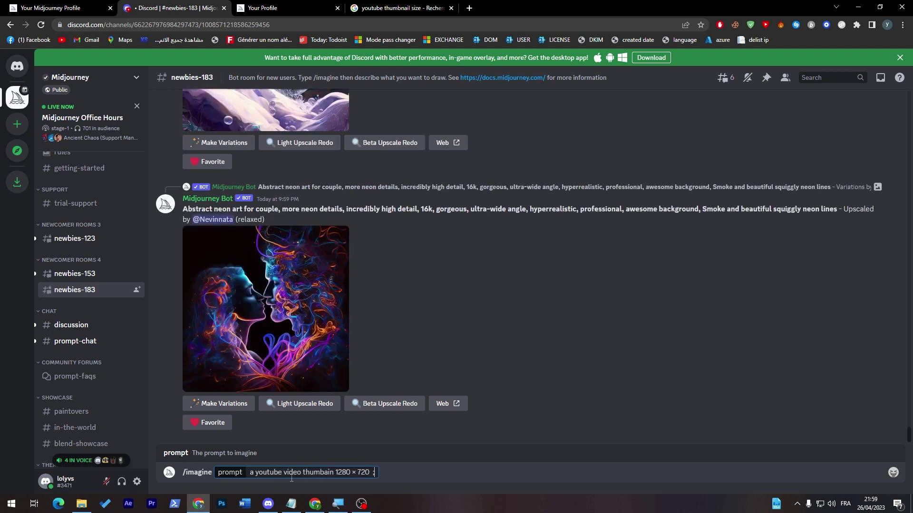
pyautogui.write(',')
pyautogui.click(440, 476)
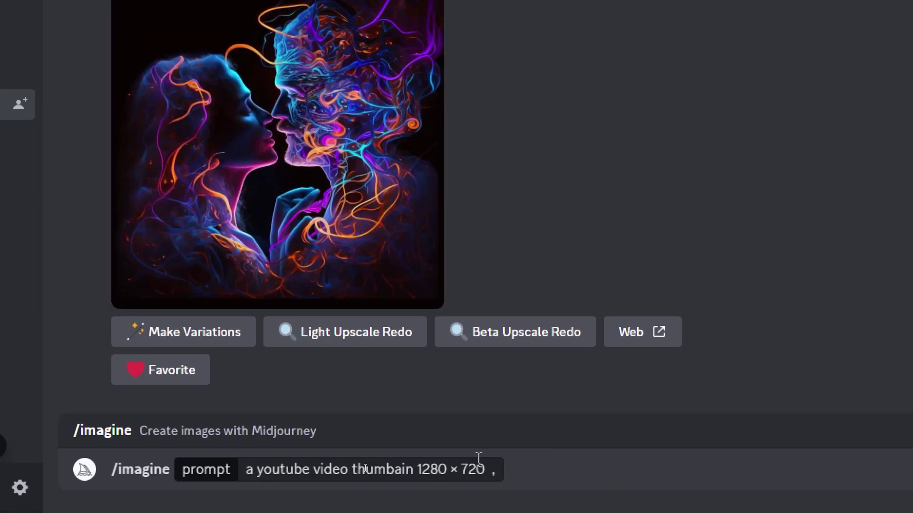
pyautogui.click(368, 477)
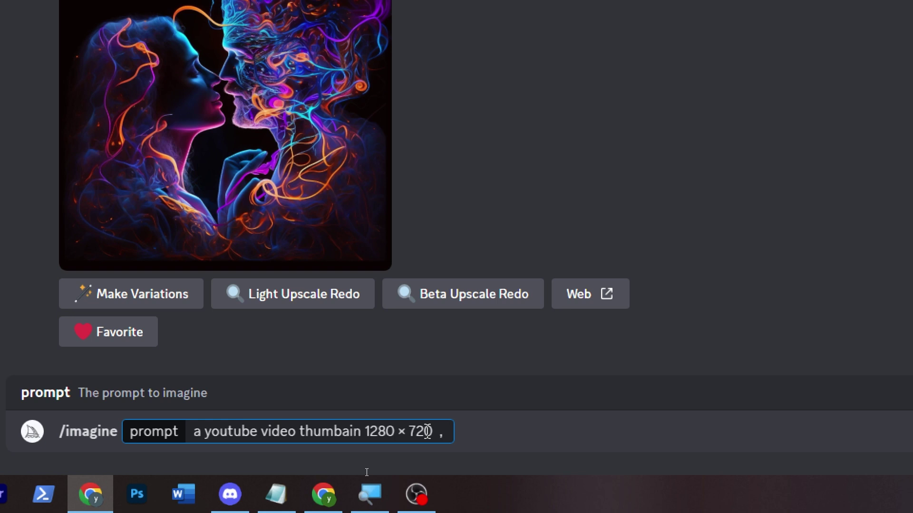
# Step: Continue the image prompt with "tutorial about photoshop write a text in the middle that says EXTREMLY INSANE TRICKS"
pyautogui.write('tutorial about p')
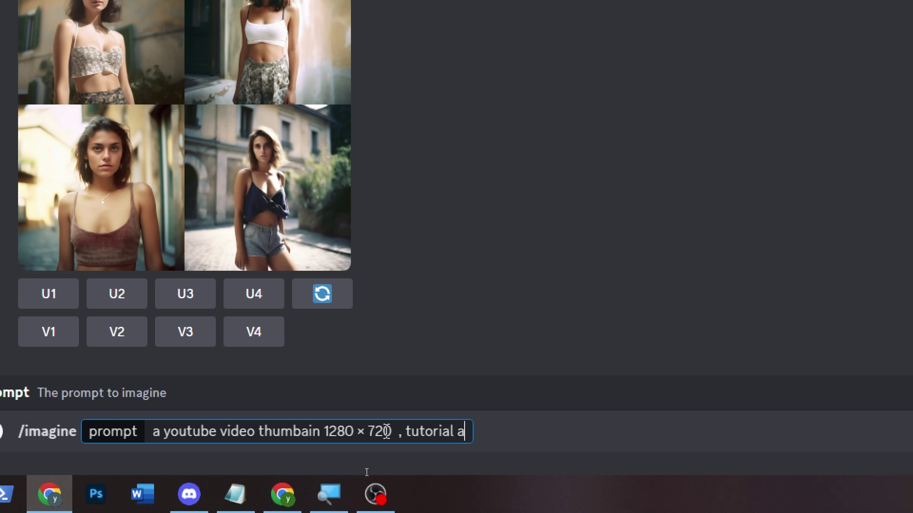
pyautogui.write('hotoshop w')
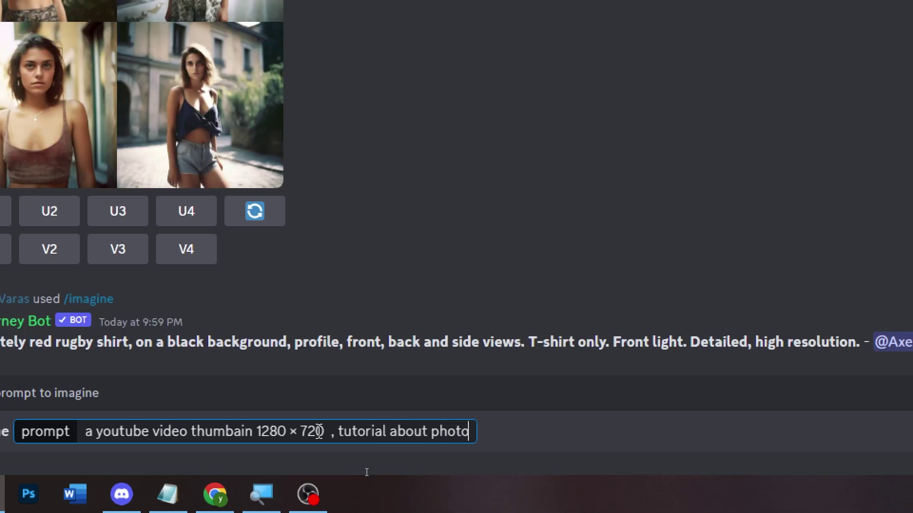
pyautogui.write('rite a ')
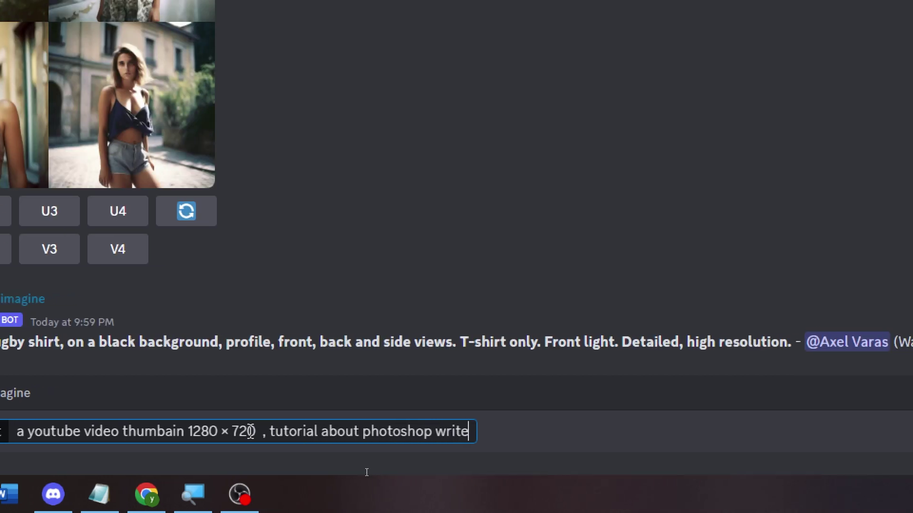
pyautogui.write('text in the midd')
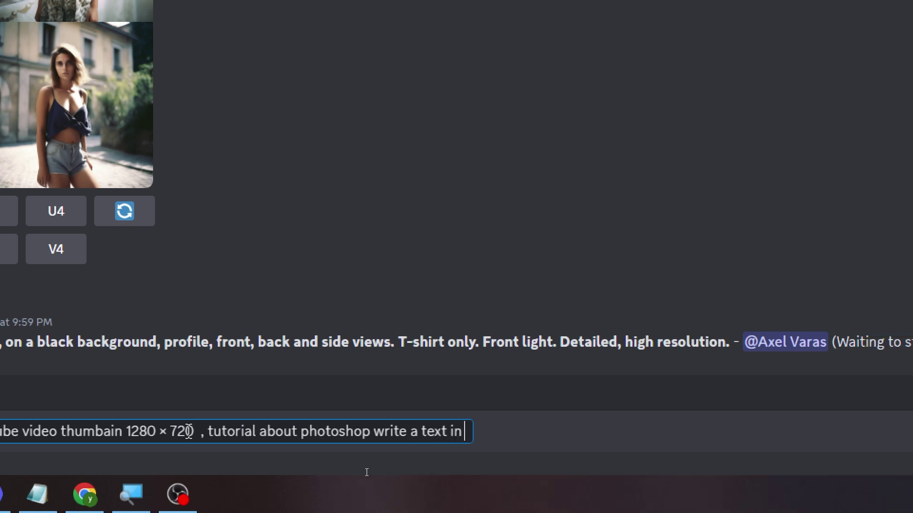
pyautogui.write('le that says ')
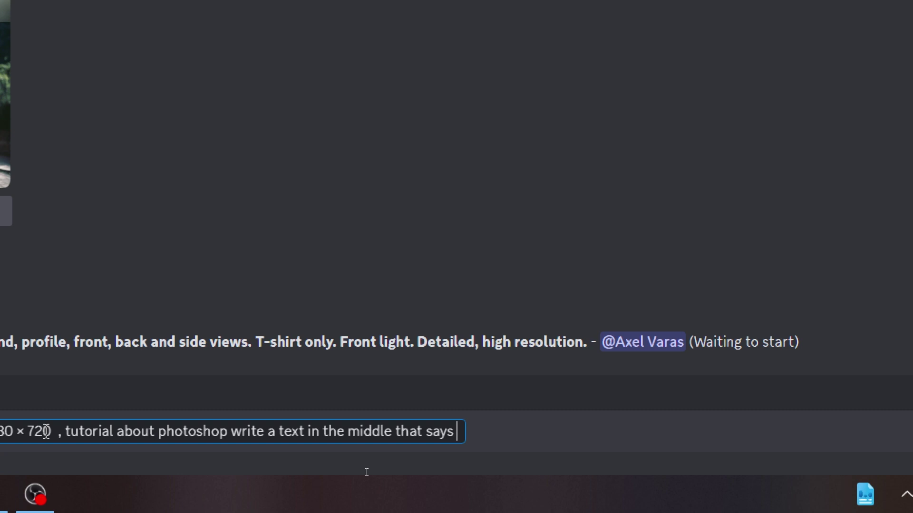
pyautogui.write('EXTREMLY')
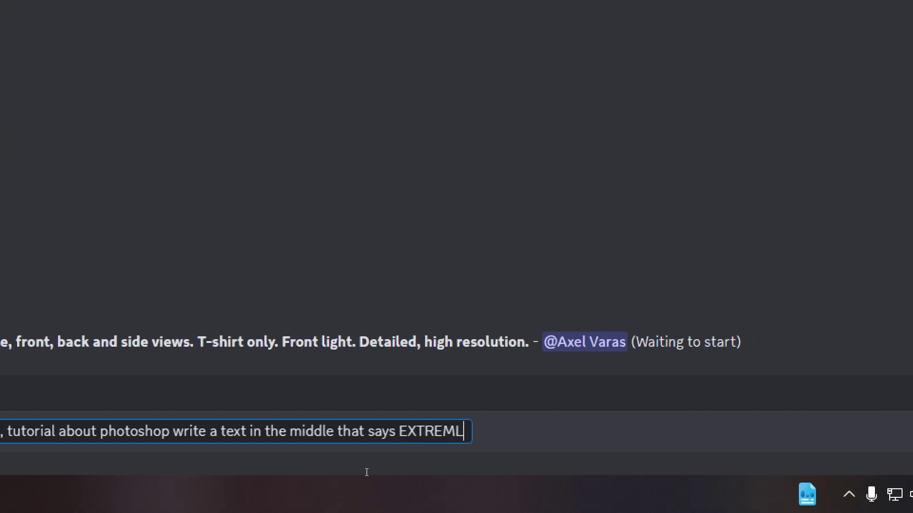
pyautogui.write(' INSANE TRICKS')
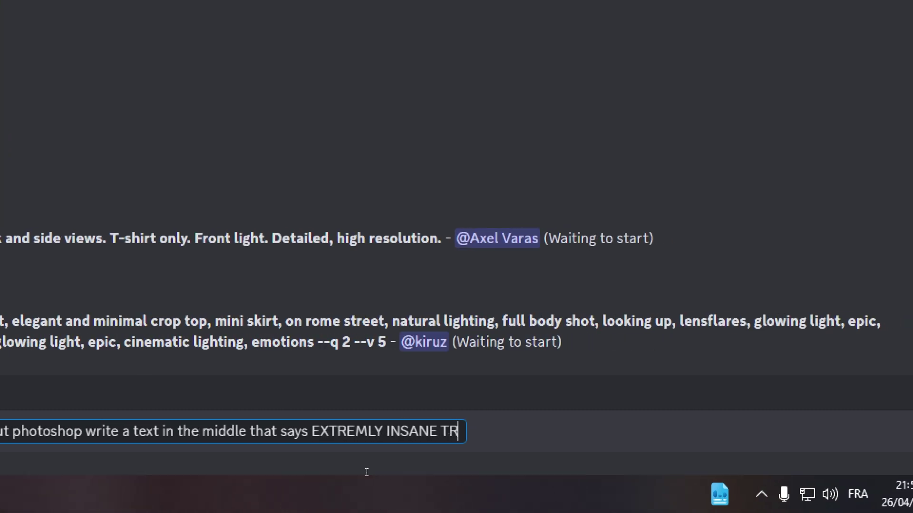
# Step: Finish the image prompt with ", BLUE AND RED ,FULL HD , DEGITAL ART , High quality" and submit it to the Midjourney Bot
pyautogui.write(' ,')
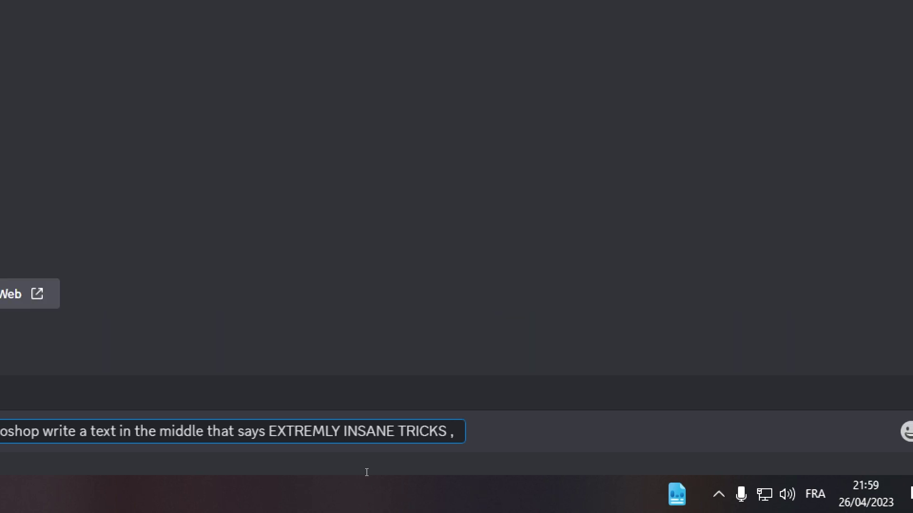
pyautogui.write(' BLUE AND RED ,')
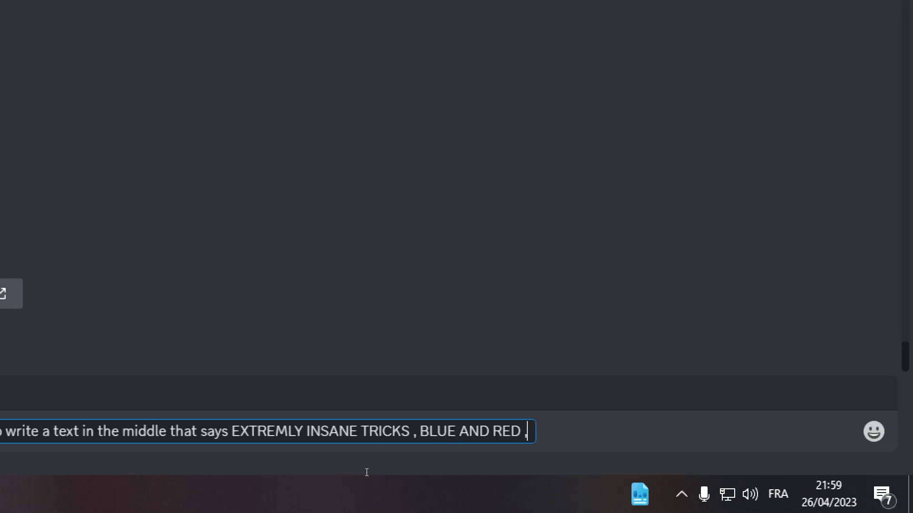
pyautogui.write('FULL HD , DEGITAL ART')
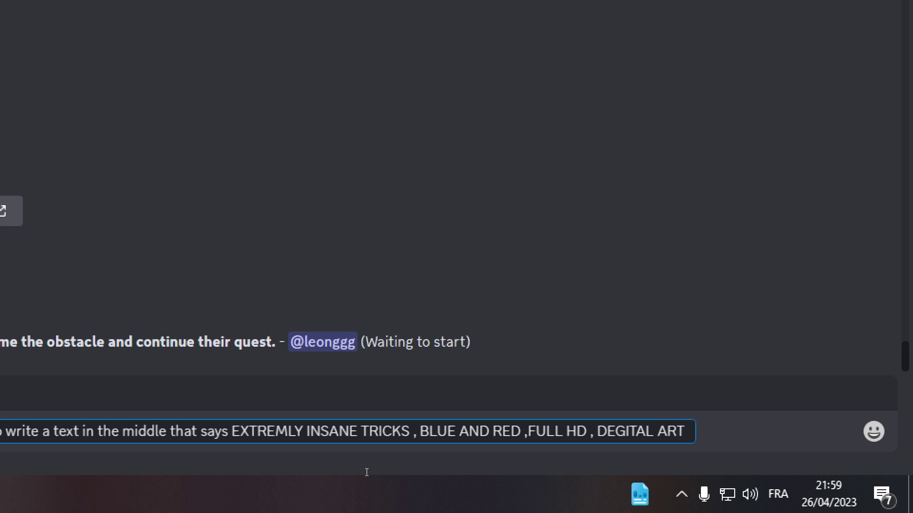
pyautogui.write(' , High qualit')
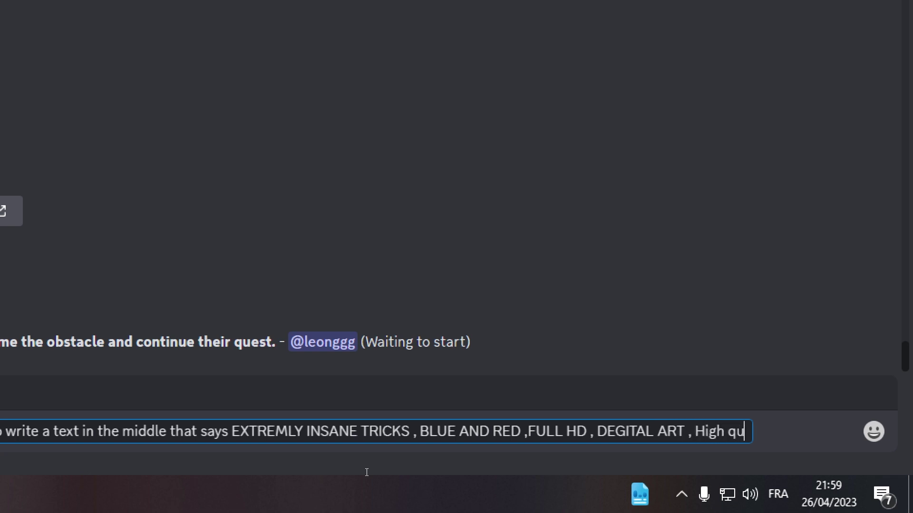
pyautogui.write('y')
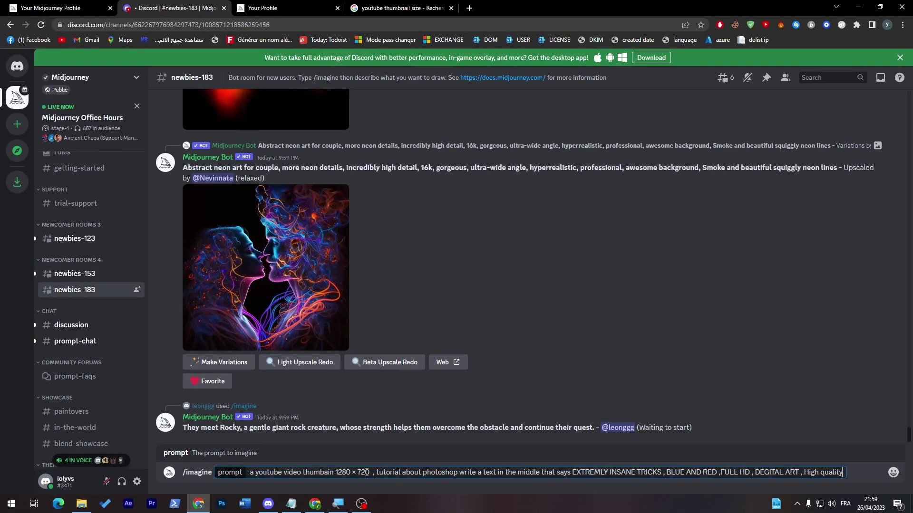
pyautogui.hotkey('ctrl', 'a')
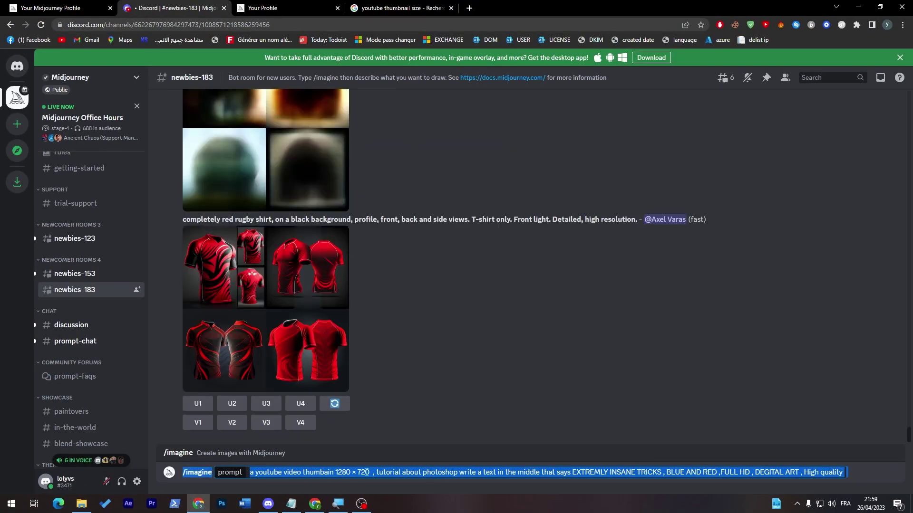
pyautogui.press('Return')
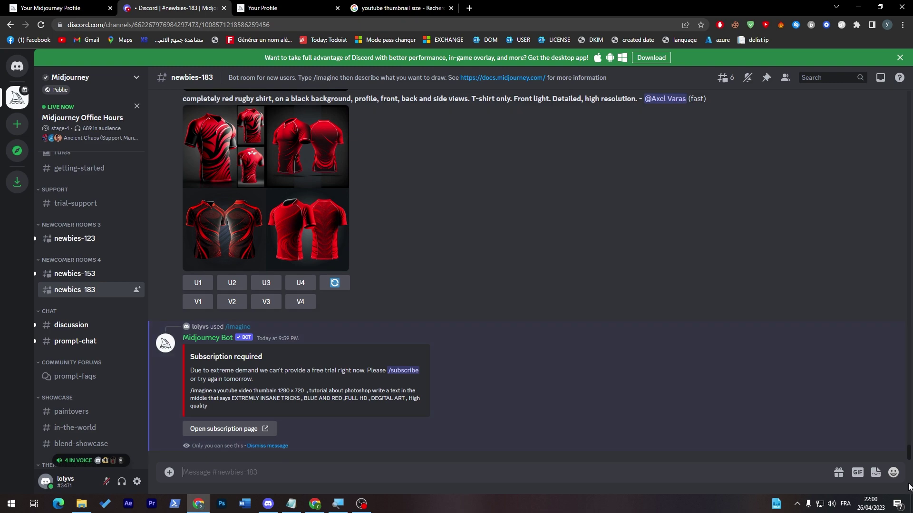
# Step: View the red rugby shirt image grid enlarged, close it and examine its upscale and variation options, including U3
pyautogui.scroll(3, 909, 450)
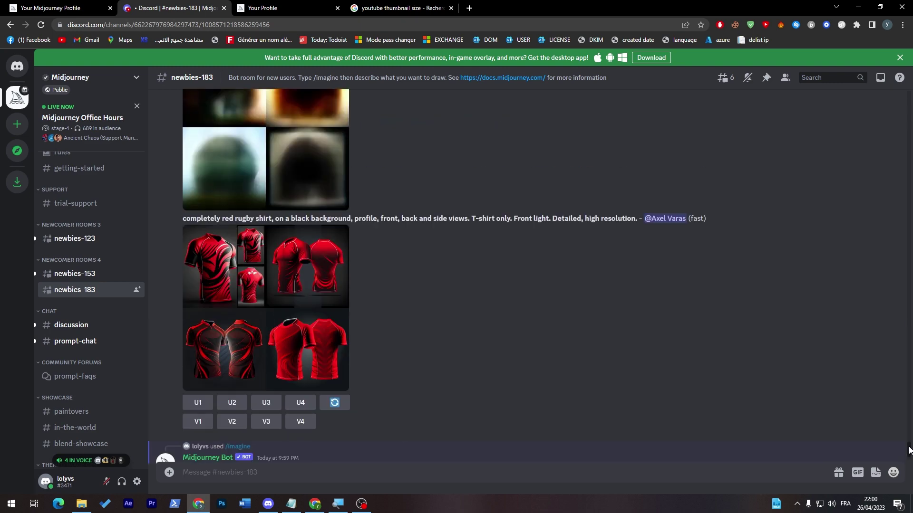
pyautogui.click(211, 272)
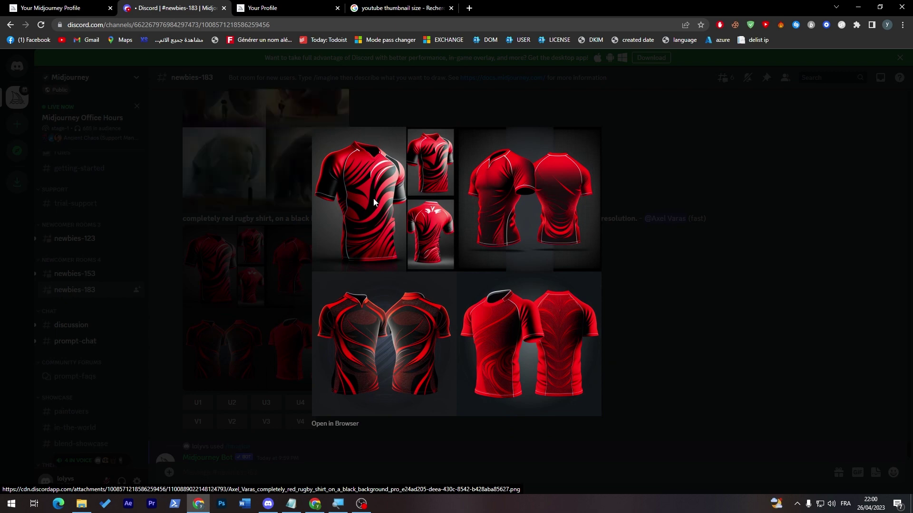
pyautogui.click(662, 355)
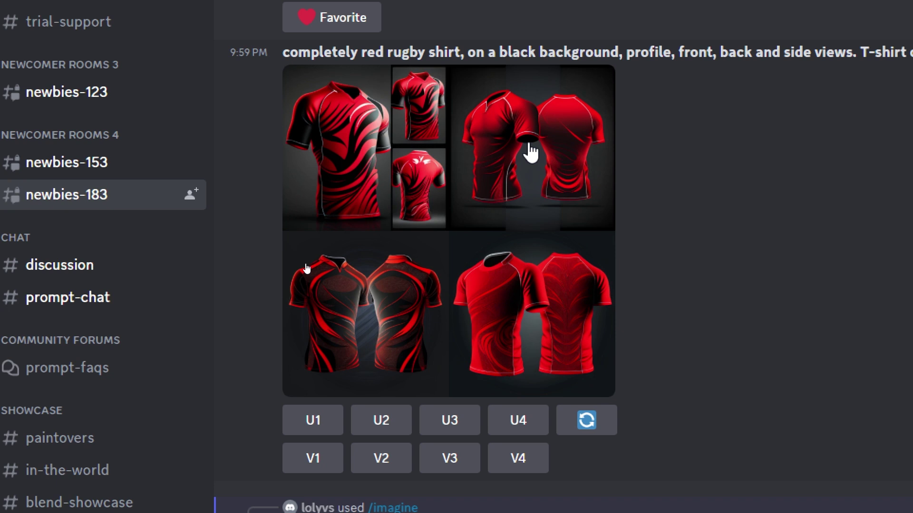
pyautogui.scroll(-1, 397, 314)
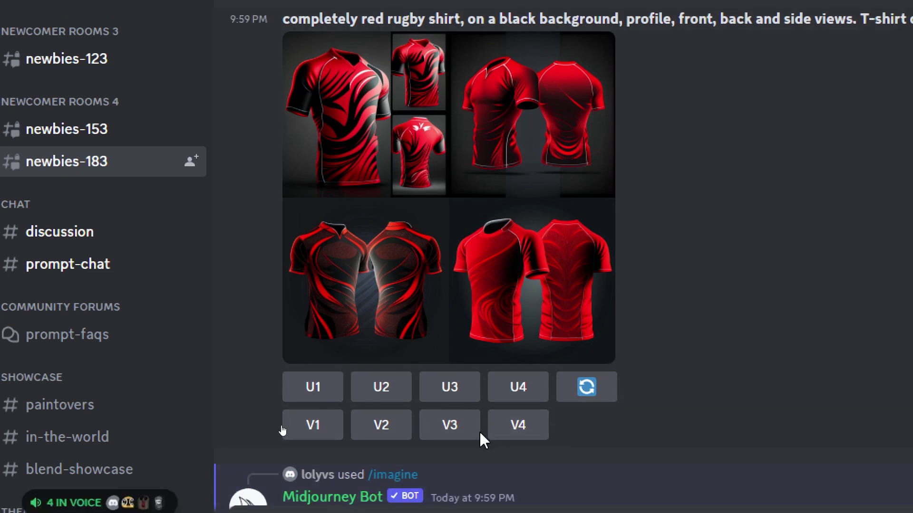
pyautogui.click(454, 392)
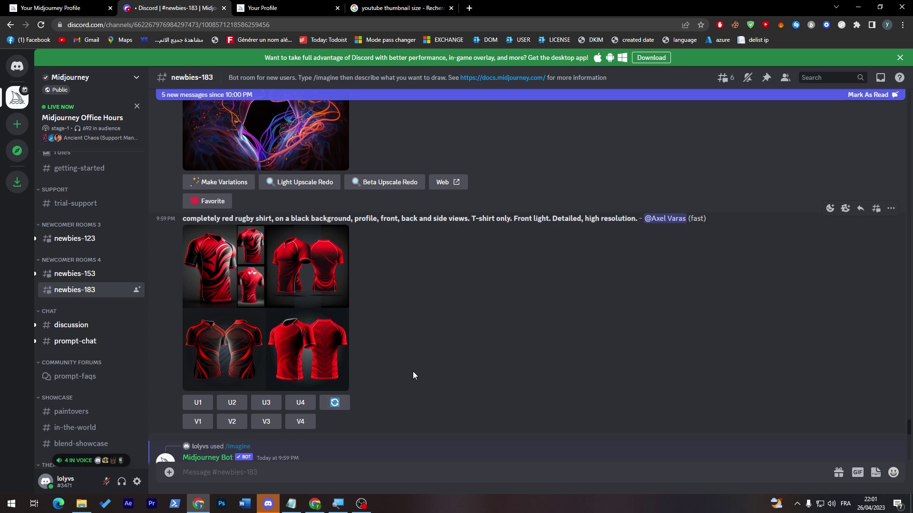
# Step: Check the subscription plans page and the Midjourney profile's area for generated images, comparing it with the newbies-183 channel
pyautogui.click(285, 8)
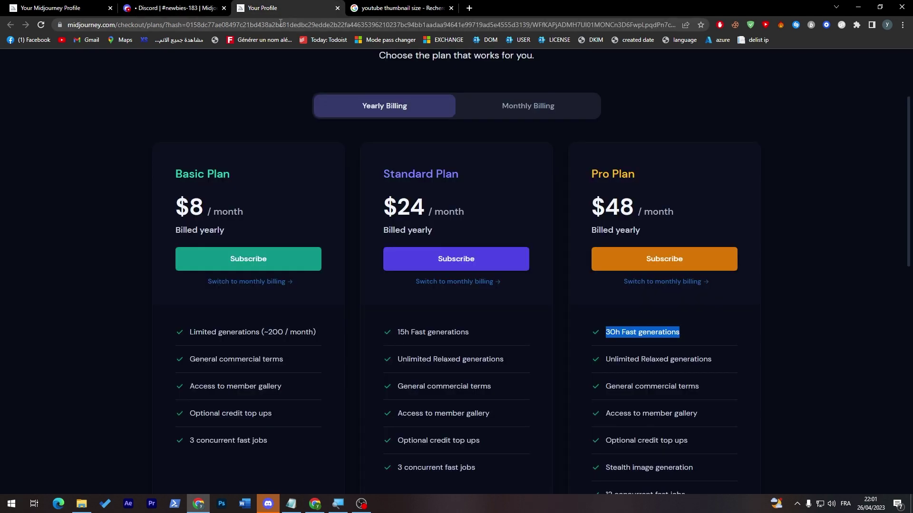
pyautogui.click(103, 5)
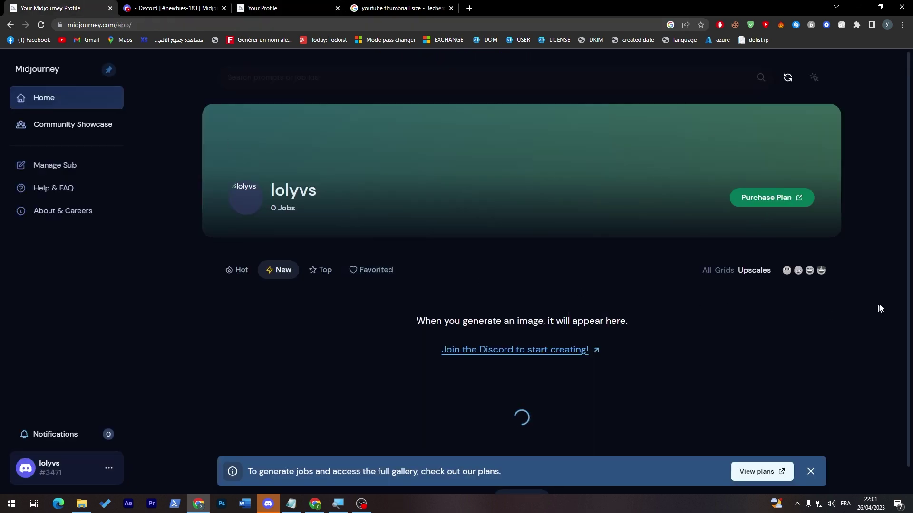
pyautogui.scroll(-1, 903, 354)
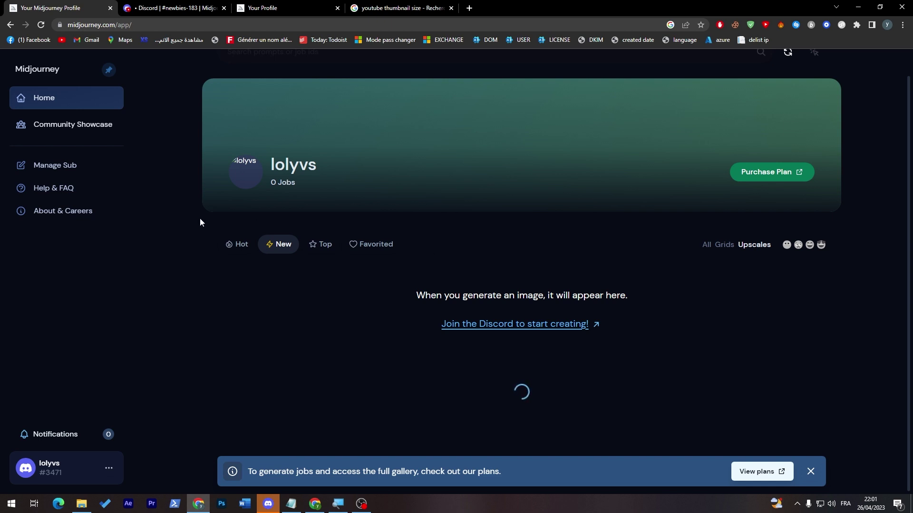
pyautogui.click(185, 8)
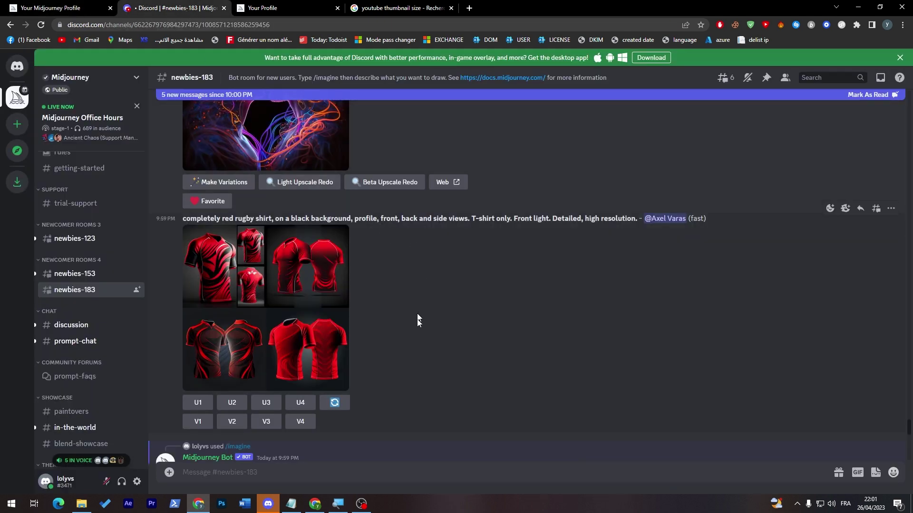
pyautogui.hotkey('ctrl', 'shift', 'Tab')
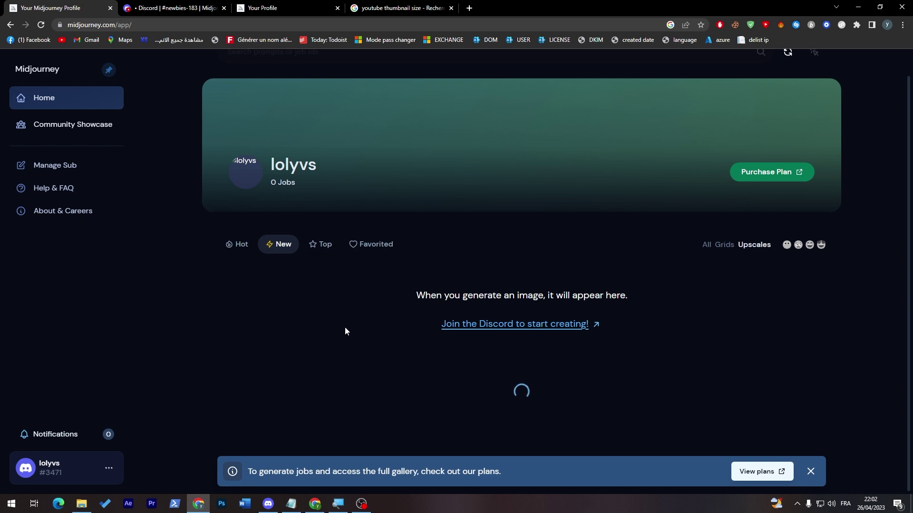
# Step: Return to the newbies-183 channel, view the Italian girl image grid enlarged and look back through older generated images
pyautogui.click(172, 7)
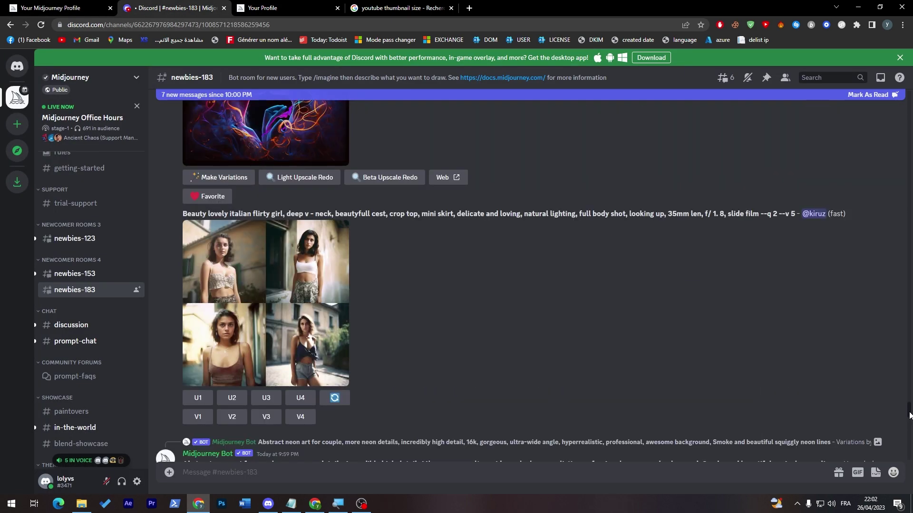
pyautogui.click(309, 300)
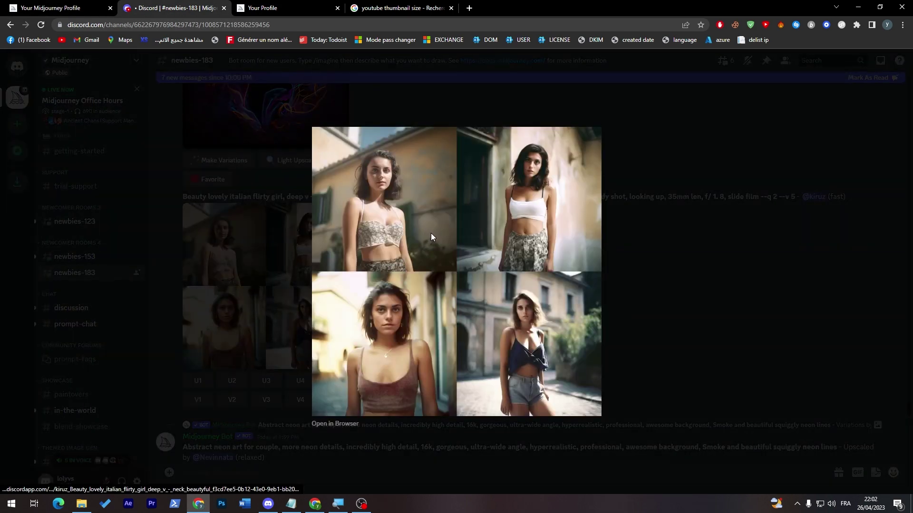
pyautogui.click(642, 297)
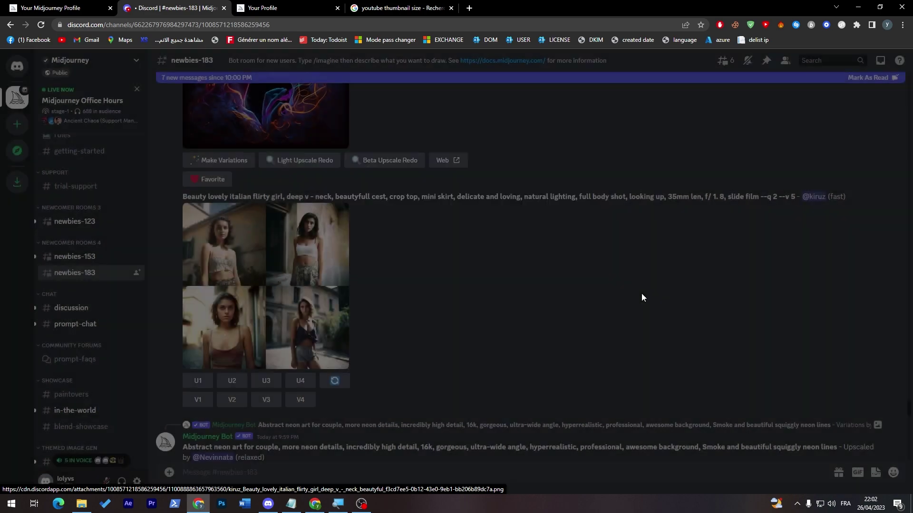
pyautogui.moveTo(909, 402); pyautogui.dragTo(910, 223)
pyautogui.scroll(-10, 464, 238)
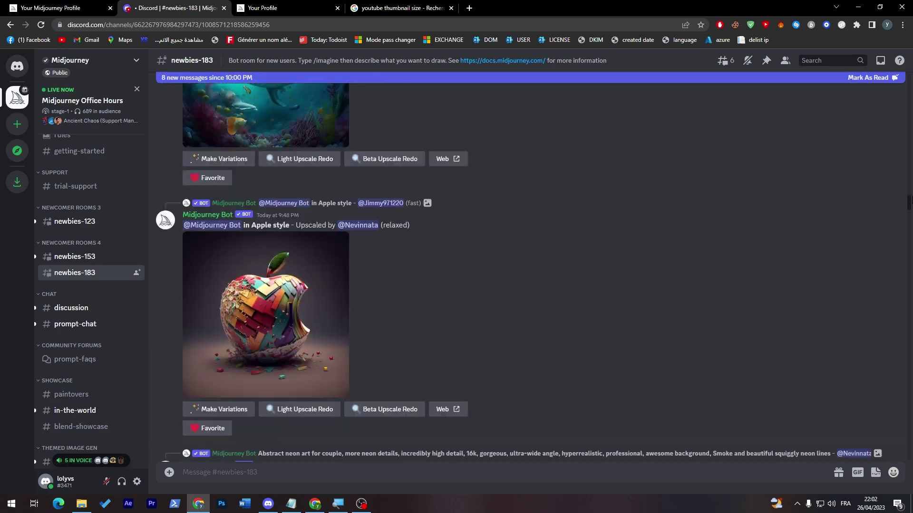
# Step: Open the newbies-153 channel and browse the vector poster and landscape images generated there
pyautogui.click(90, 257)
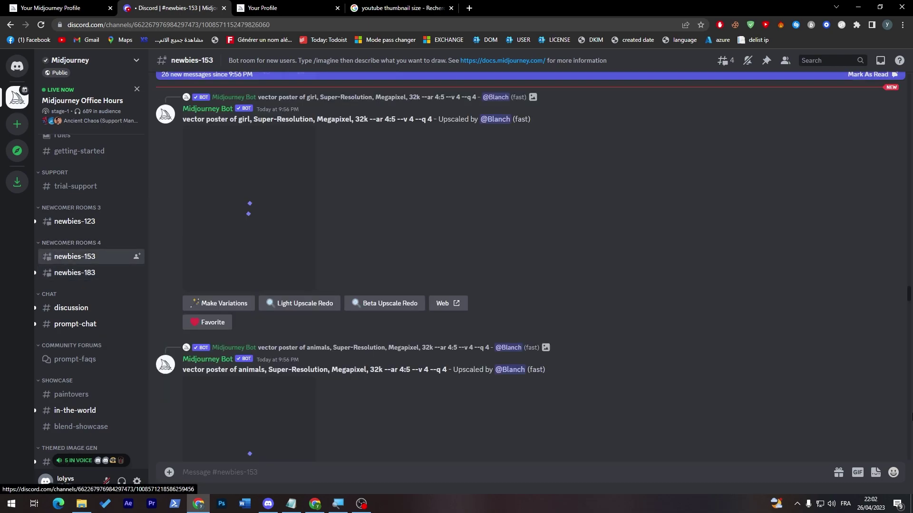
pyautogui.scroll(-10, 909, 388)
pyautogui.scroll(-10, 909, 387)
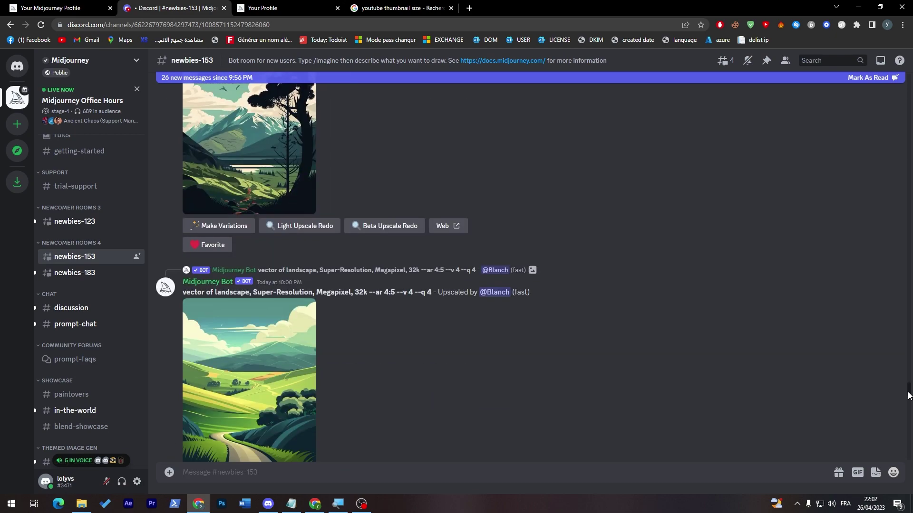
pyautogui.scroll(10, 398, 359)
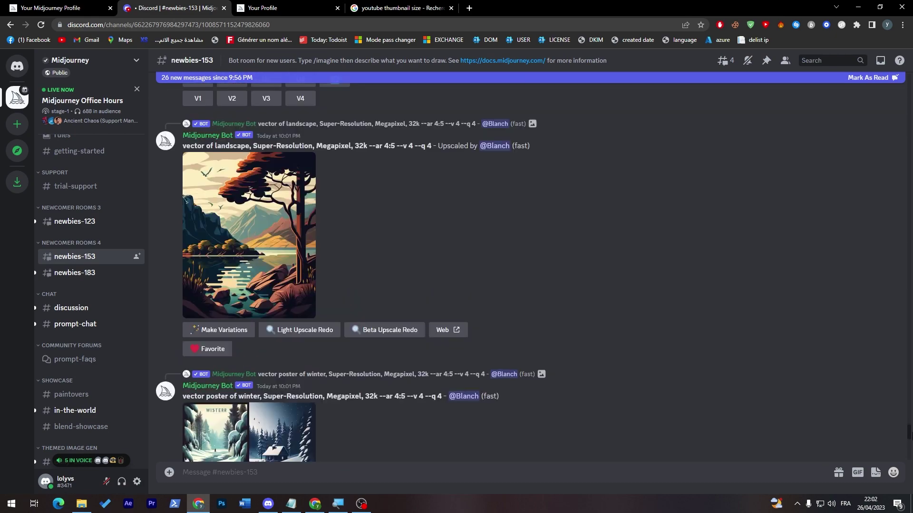
# Step: View the superhero Power Girl image grid enlarged, close it and look back through earlier newbies-153 messages
pyautogui.click(318, 332)
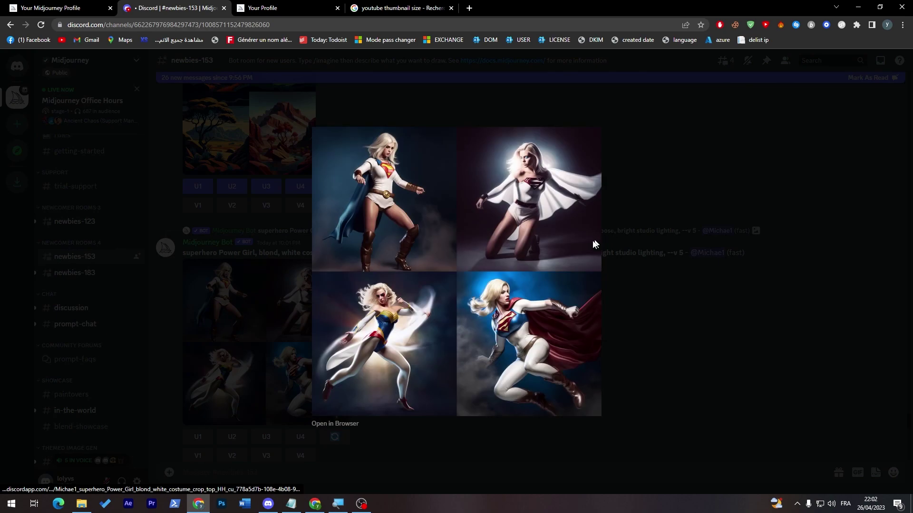
pyautogui.click(657, 304)
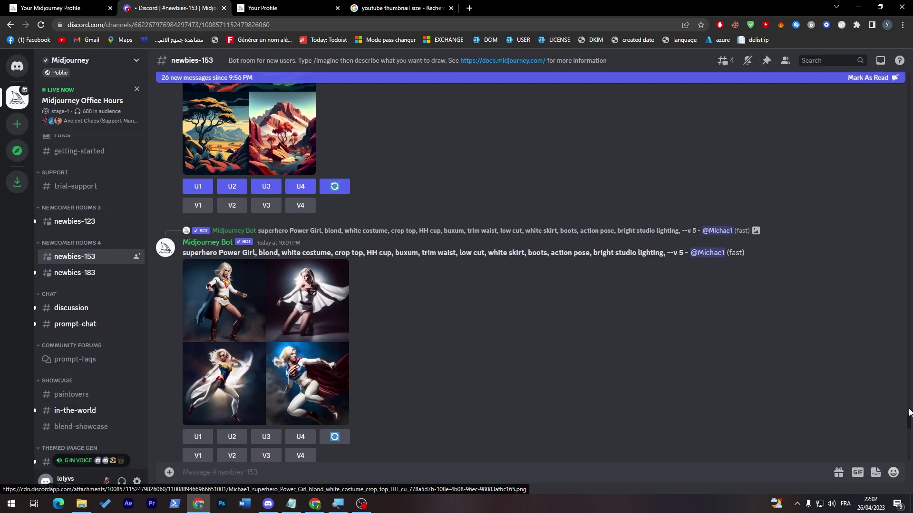
pyautogui.moveTo(908, 422); pyautogui.dragTo(892, 153)
pyautogui.rightClick(891, 153)
pyautogui.click(686, 184)
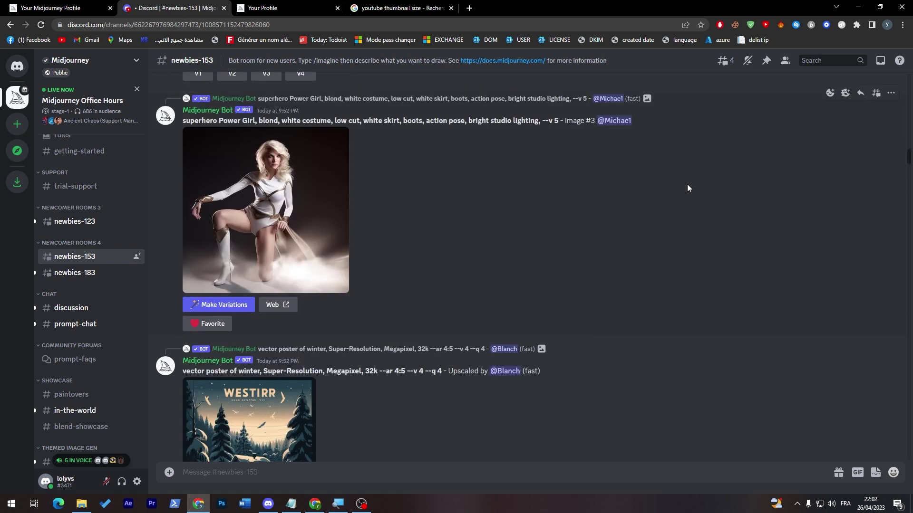